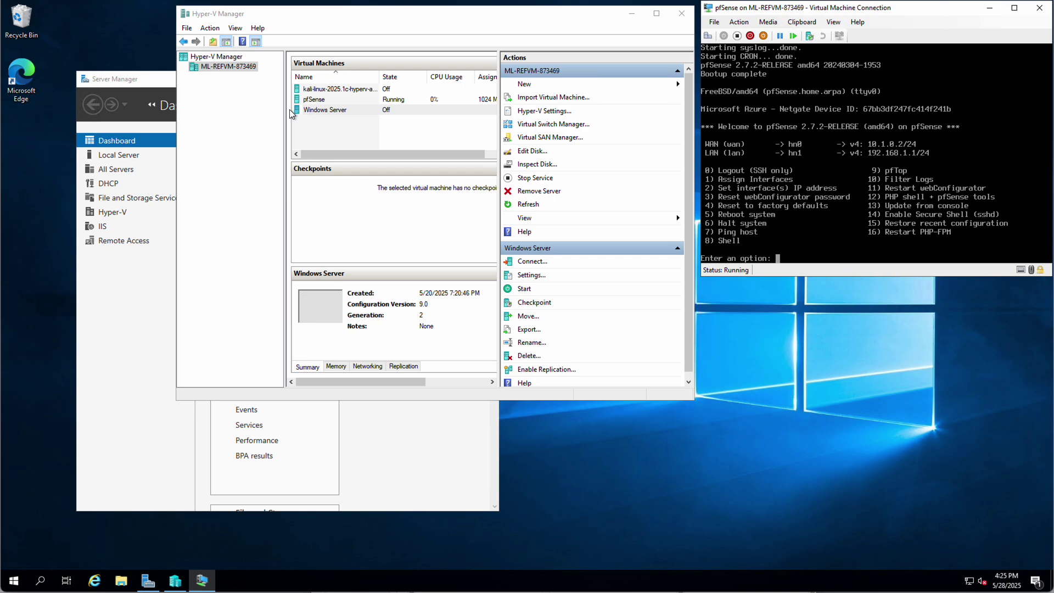
# Add a new hard drive to the SCSI controller in the Windows Server virtual machine's settings
pyautogui.click(322, 109)
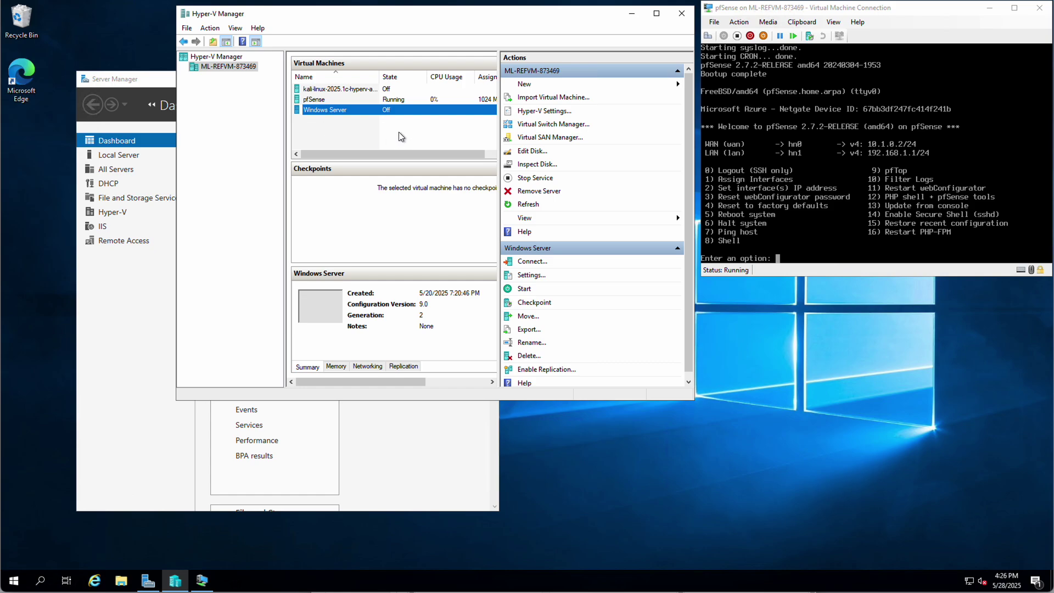
pyautogui.click(335, 111)
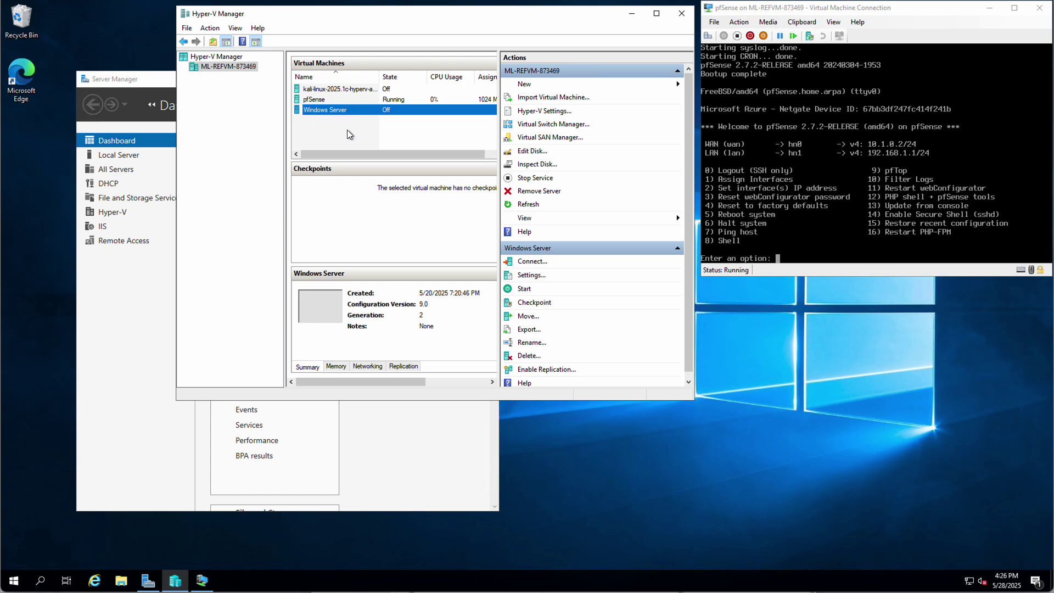
pyautogui.click(529, 276)
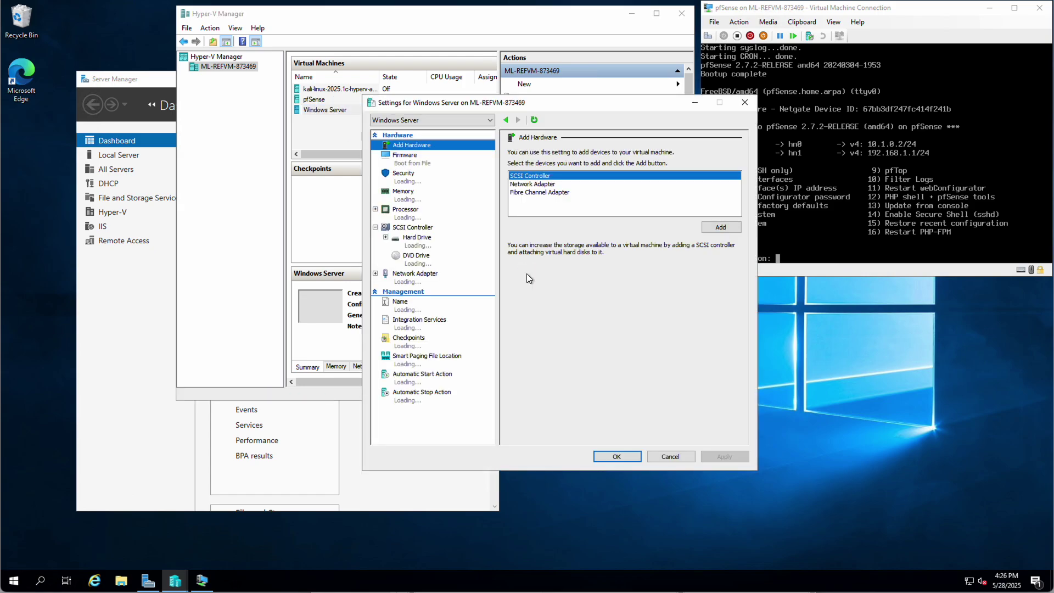
pyautogui.click(431, 245)
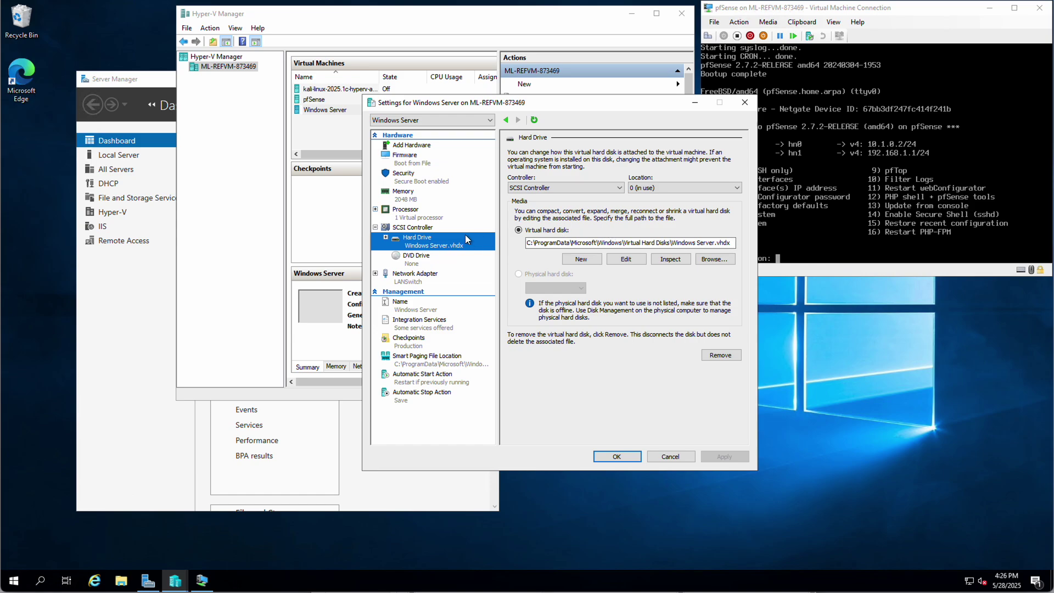
pyautogui.click(410, 228)
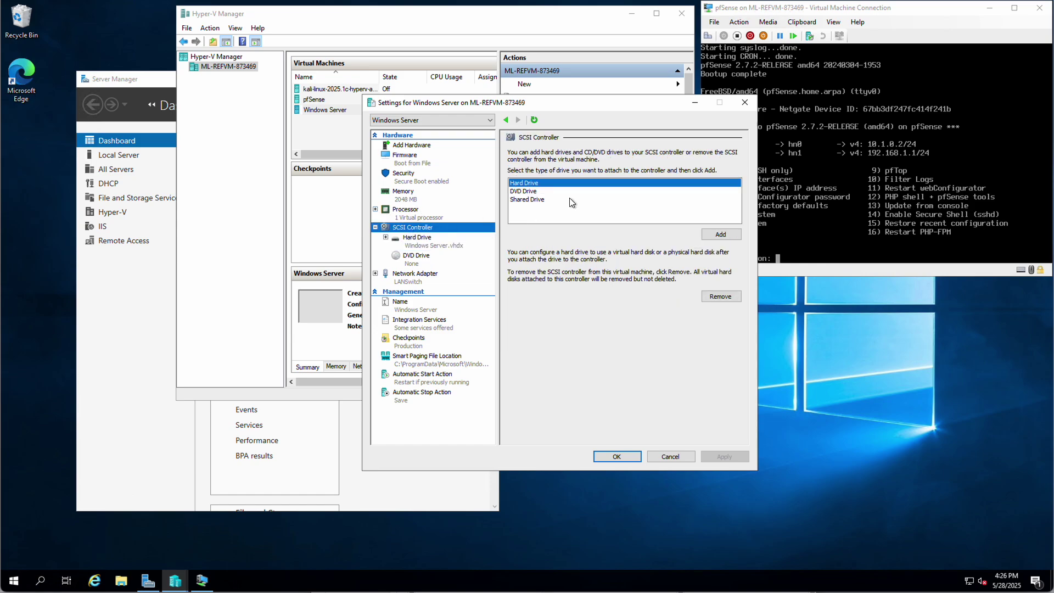
pyautogui.click(519, 185)
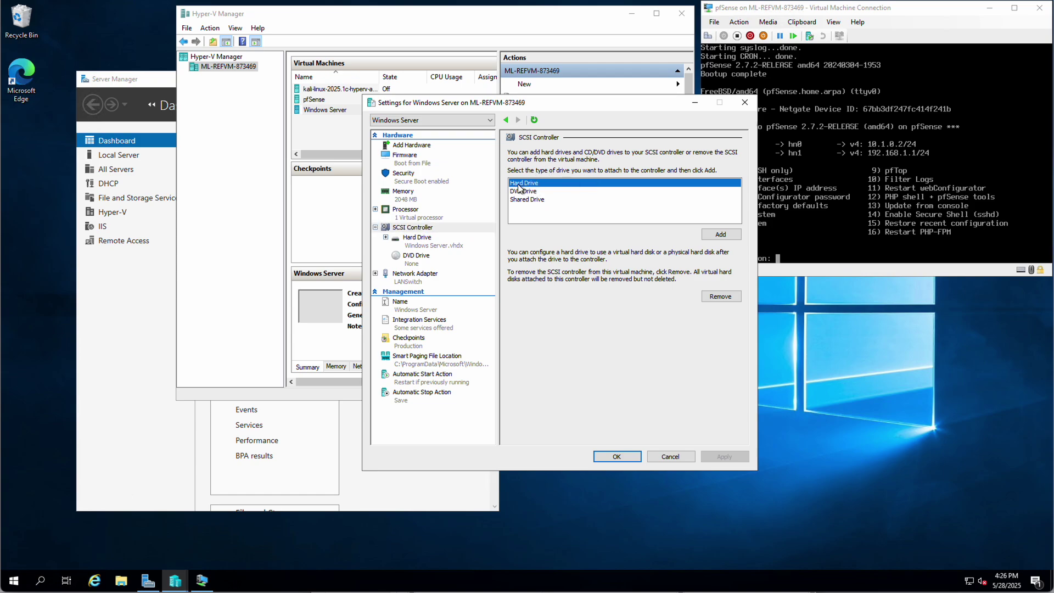
pyautogui.click(723, 236)
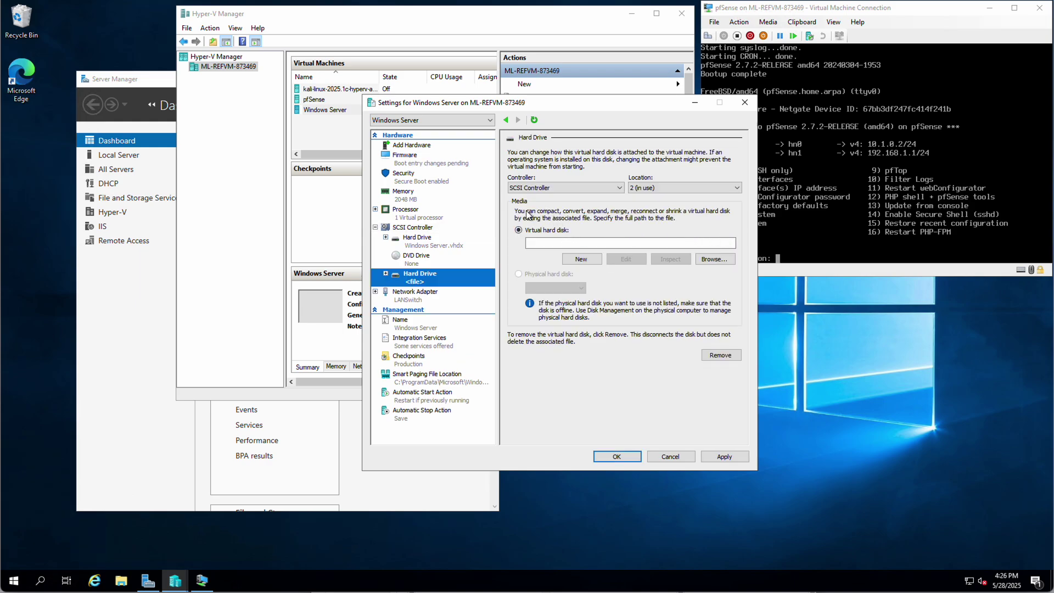
# Start a new dynamically expanding virtual hard disk for the added drive and name it ServerBackups.vhdx in the default location
pyautogui.click(582, 258)
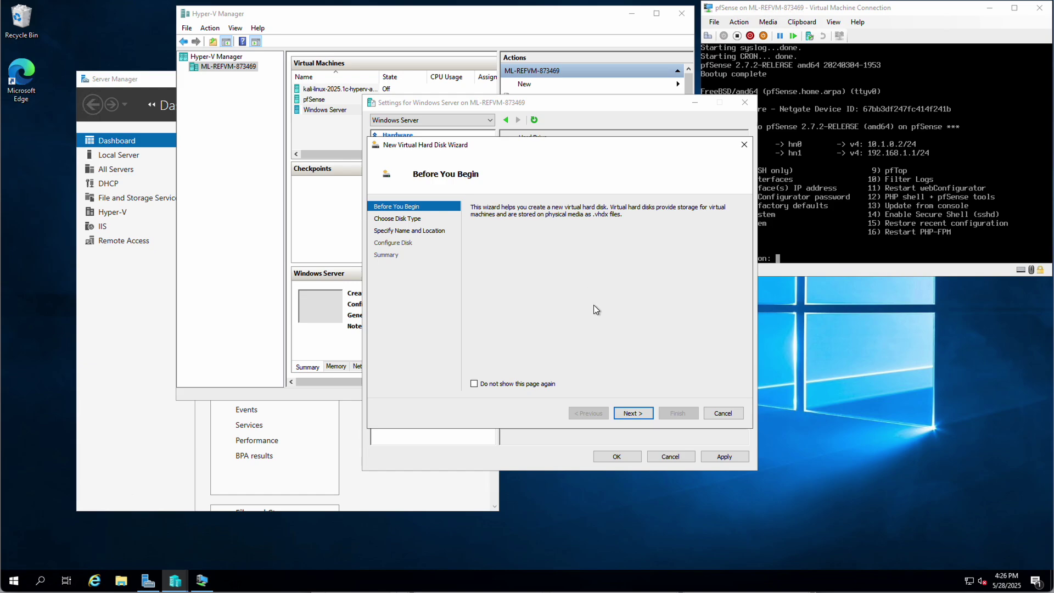
pyautogui.click(634, 414)
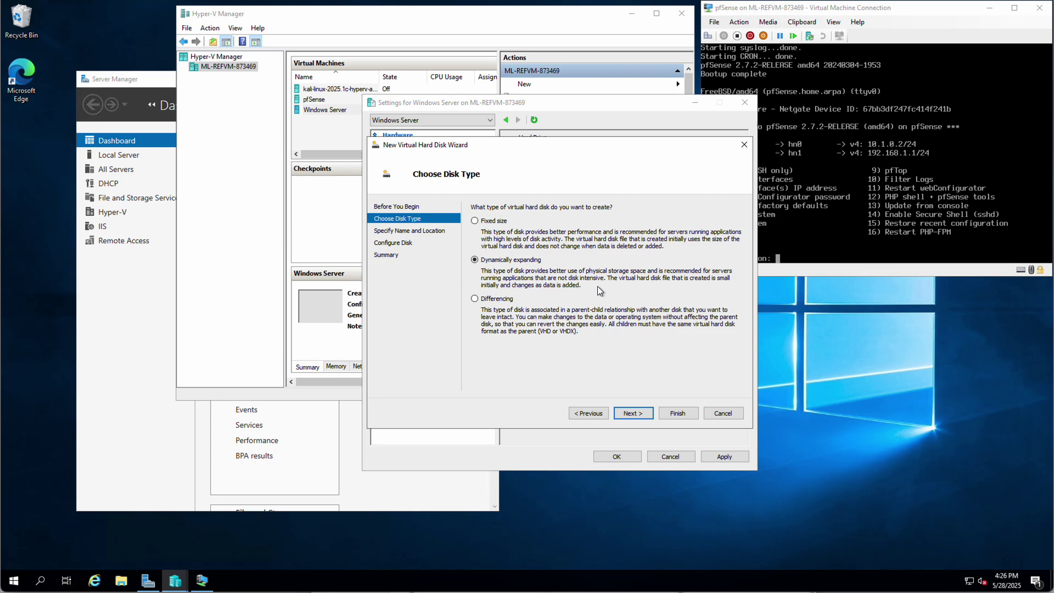
pyautogui.click(633, 413)
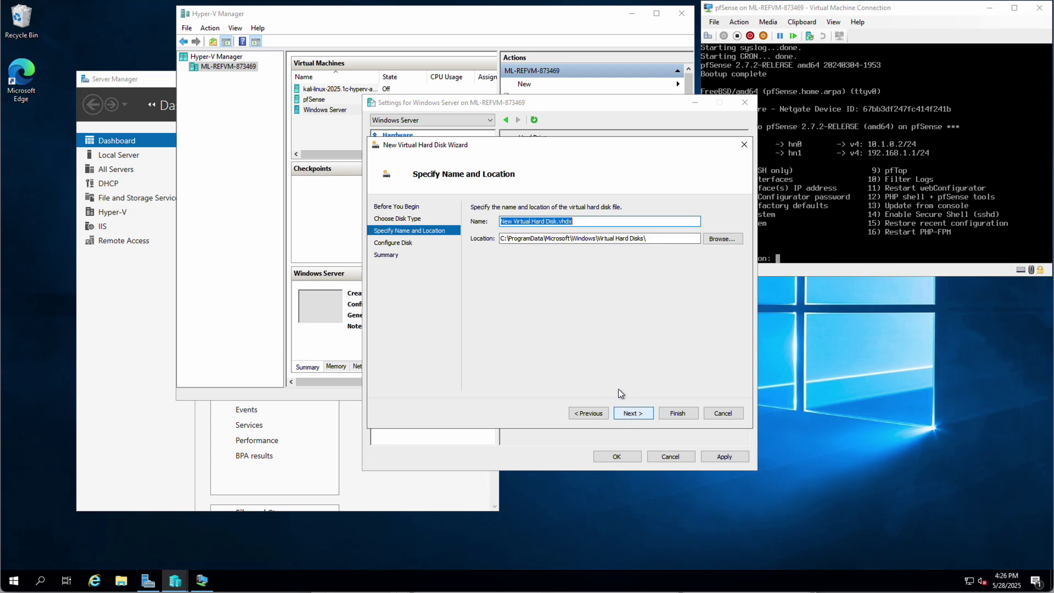
pyautogui.click(572, 222)
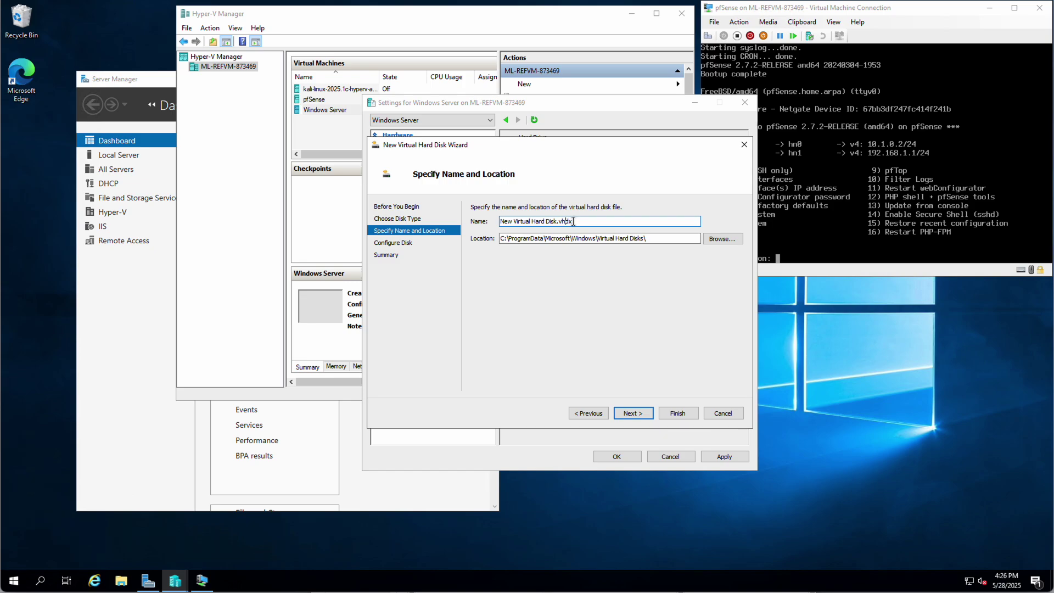
pyautogui.press('BackSpace')
pyautogui.press('BackSpace')
pyautogui.press('BackSpace')
pyautogui.press('BackSpace')
pyautogui.press('BackSpace')
pyautogui.press('BackSpace')
pyautogui.press('BackSpace')
pyautogui.press('BackSpace')
pyautogui.press('BackSpace')
pyautogui.press('BackSpace')
pyautogui.press('BackSpace')
pyautogui.press('BackSpace')
pyautogui.press('BackSpace')
pyautogui.press('BackSpace')
pyautogui.press('BackSpace')
pyautogui.press('BackSpace')
pyautogui.press('BackSpace')
pyautogui.press('BackSpace')
pyautogui.press('BackSpace')
pyautogui.press('BackSpace')
pyautogui.press('BackSpace')
pyautogui.write('Server')
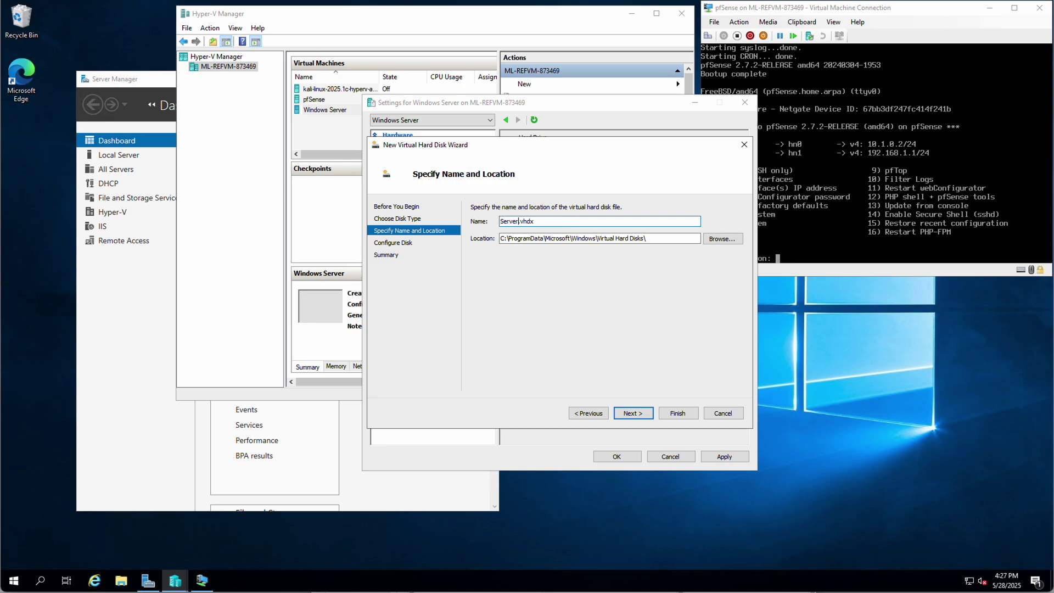
pyautogui.write('Backups')
pyautogui.click(633, 414)
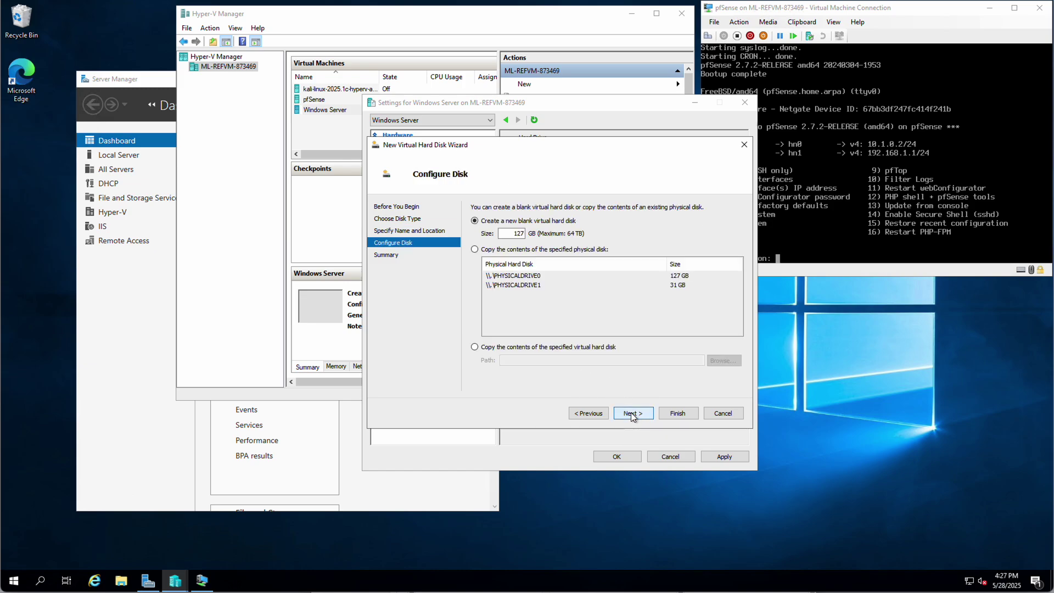
# Set the blank virtual hard disk's size to 32 GB, create it, and save the virtual machine's settings
pyautogui.click(510, 233)
pyautogui.doubleClick(510, 233)
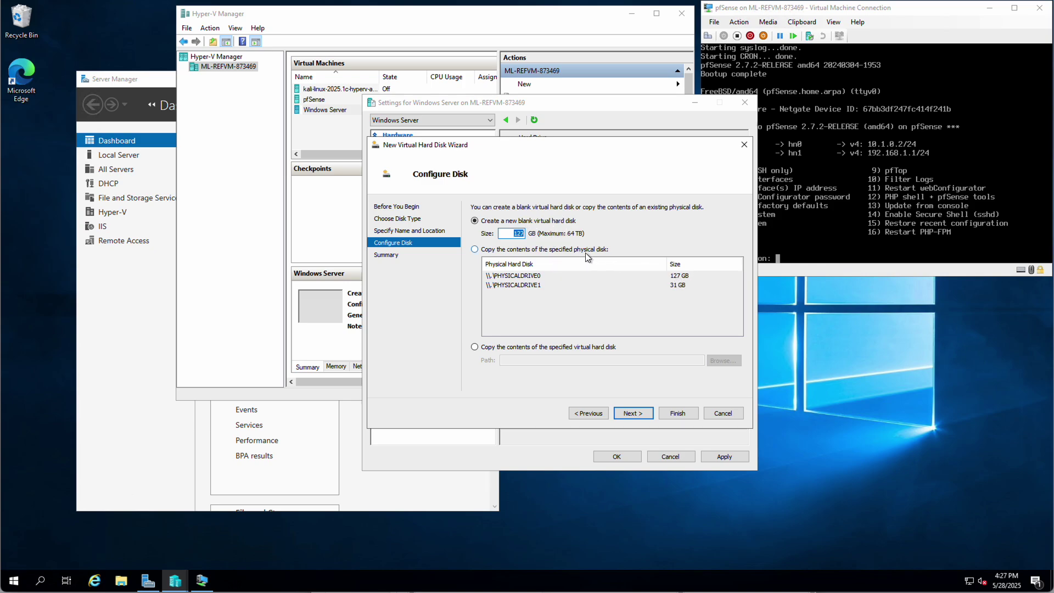
pyautogui.write('32')
pyautogui.click(640, 412)
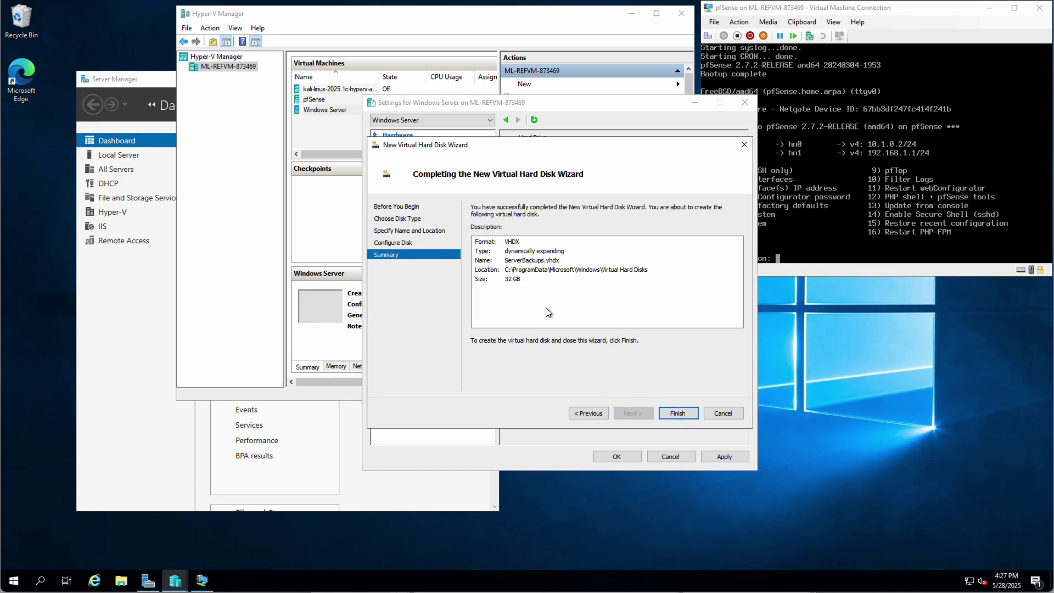
pyautogui.click(678, 413)
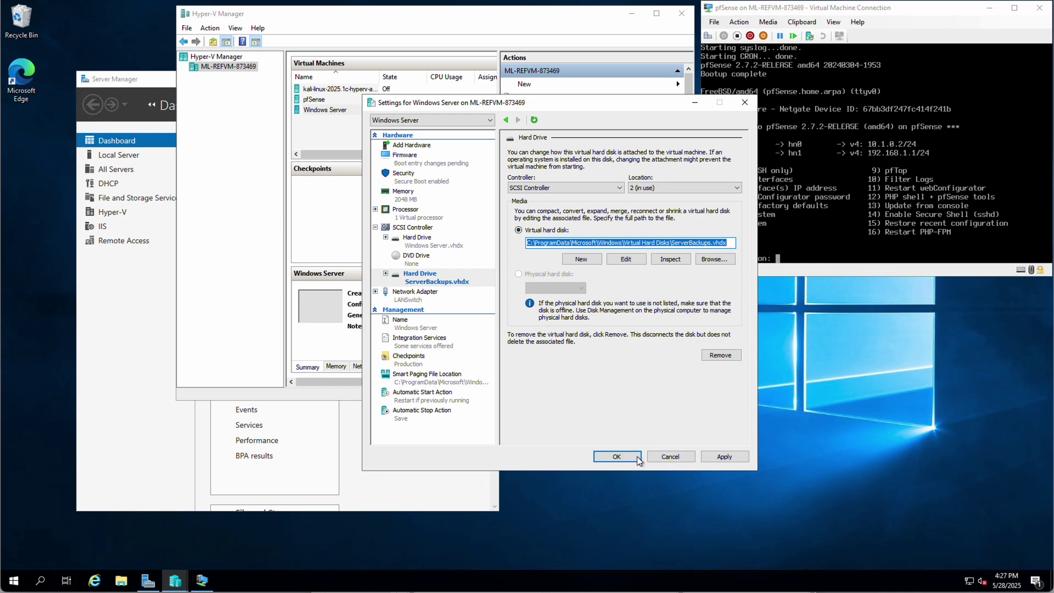
pyautogui.click(617, 457)
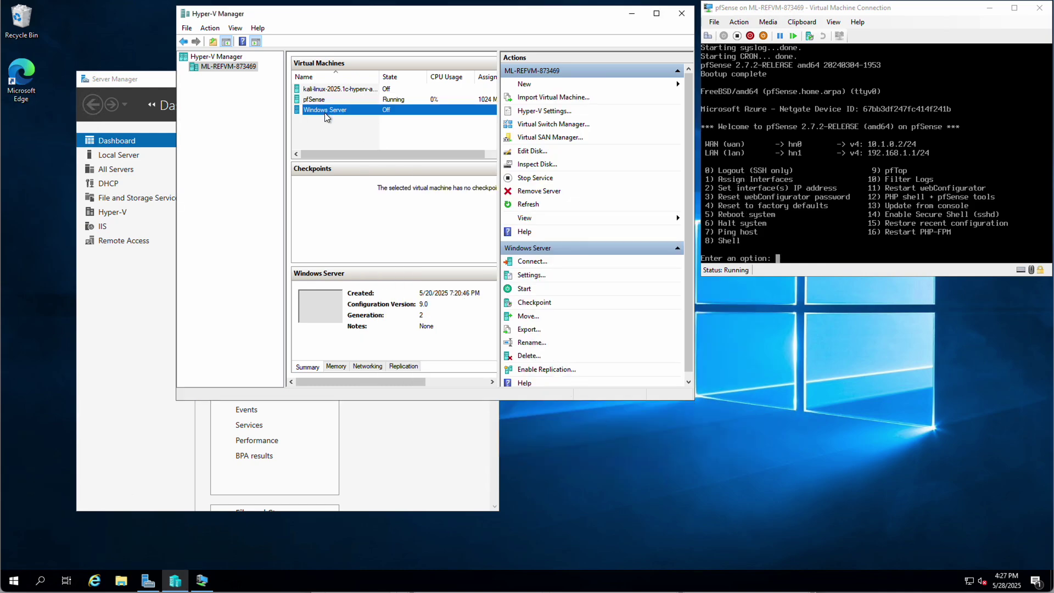
# Connect to the Windows Server virtual machine, start it, and boot Windows Server 2016
pyautogui.click(530, 264)
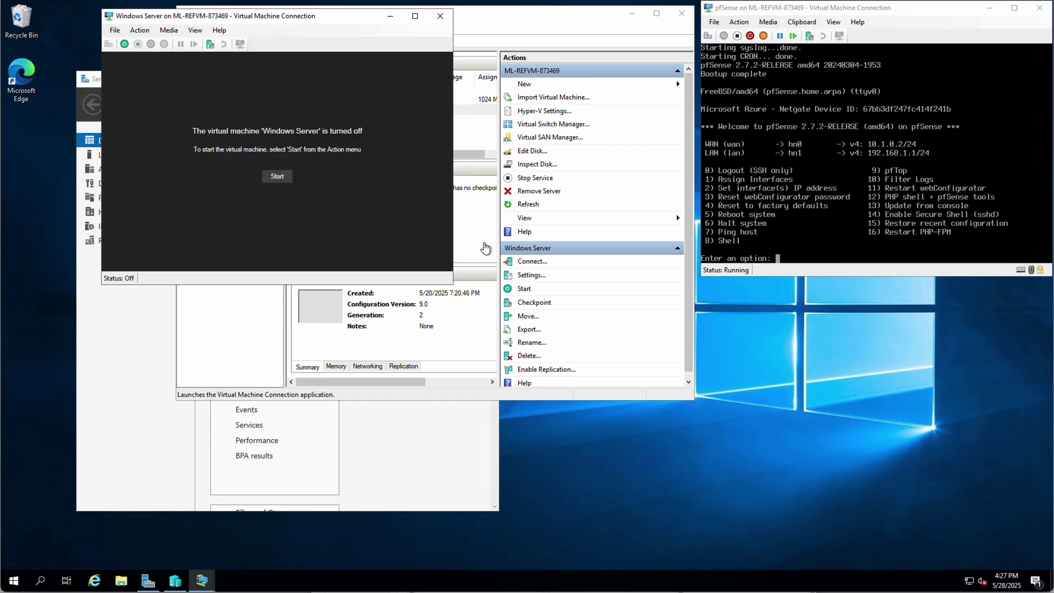
pyautogui.click(272, 172)
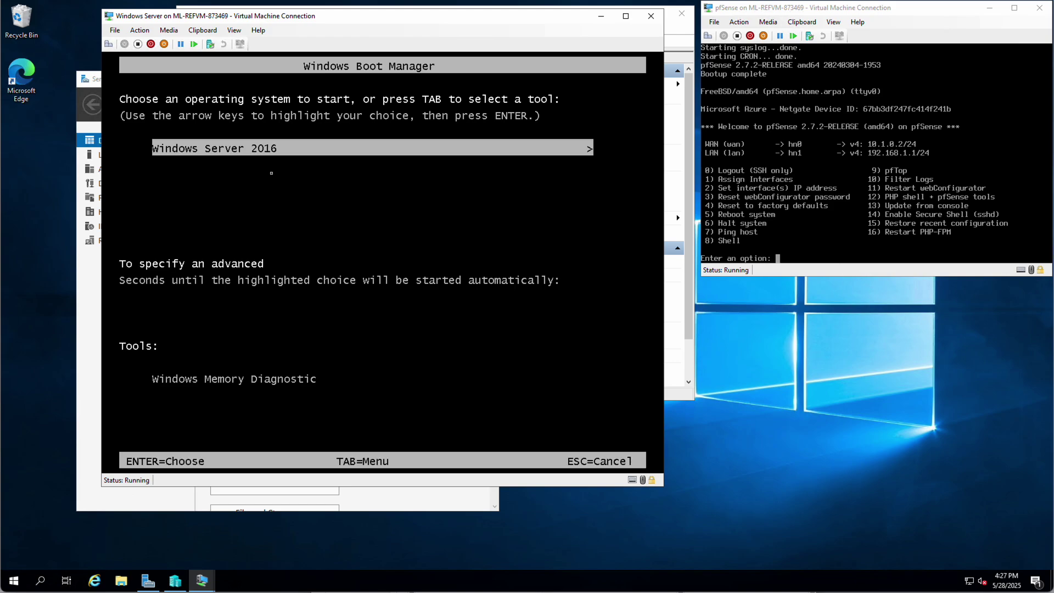
pyautogui.press('Return')
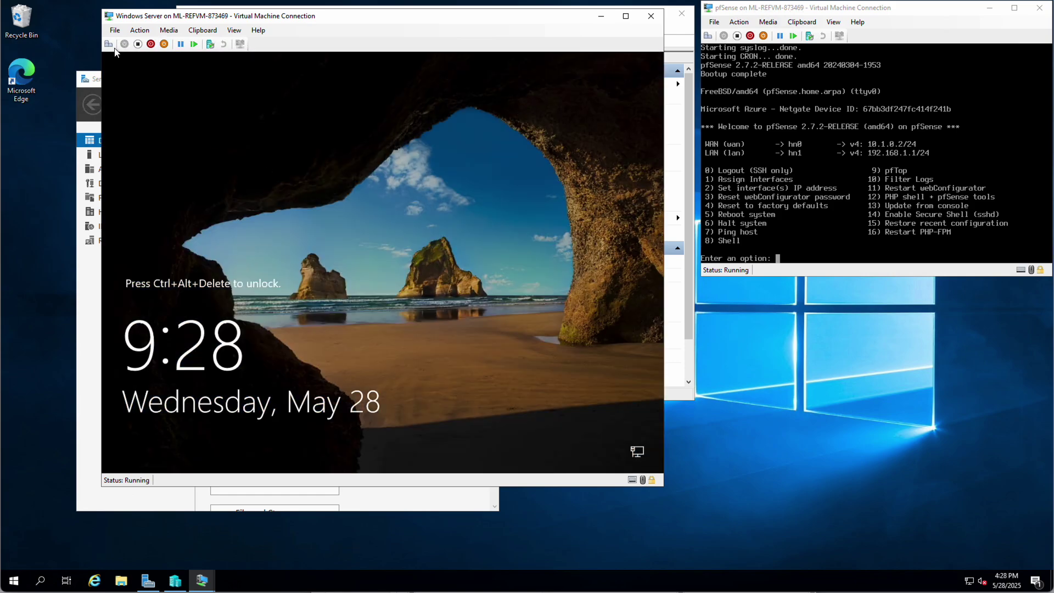
# Unlock the virtual machine and sign in as Administrator with the account password
pyautogui.hotkey('ctrl', 'alt', 'End')
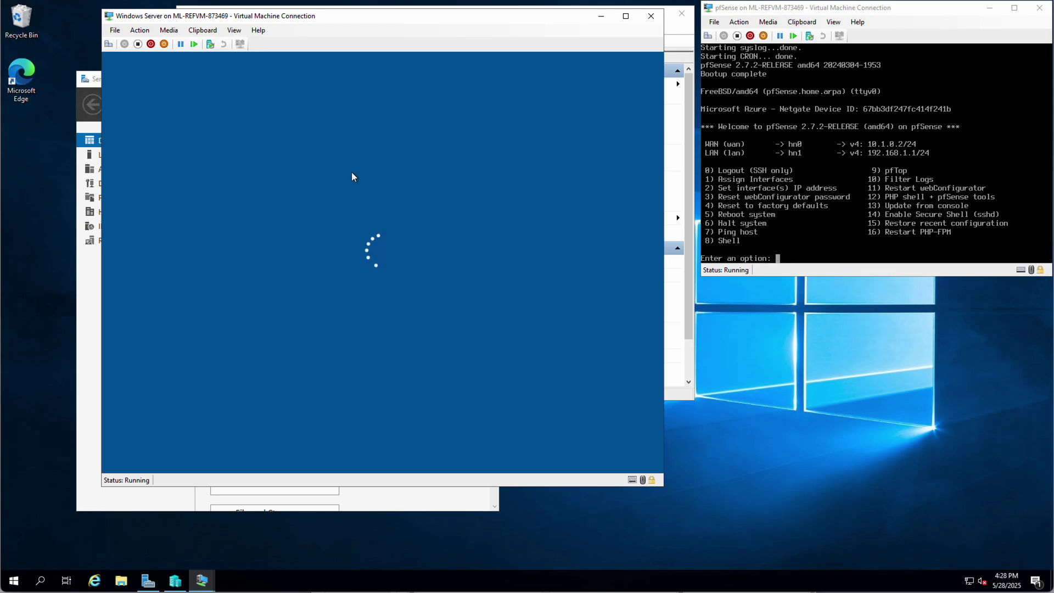
pyautogui.write('••••••••••')
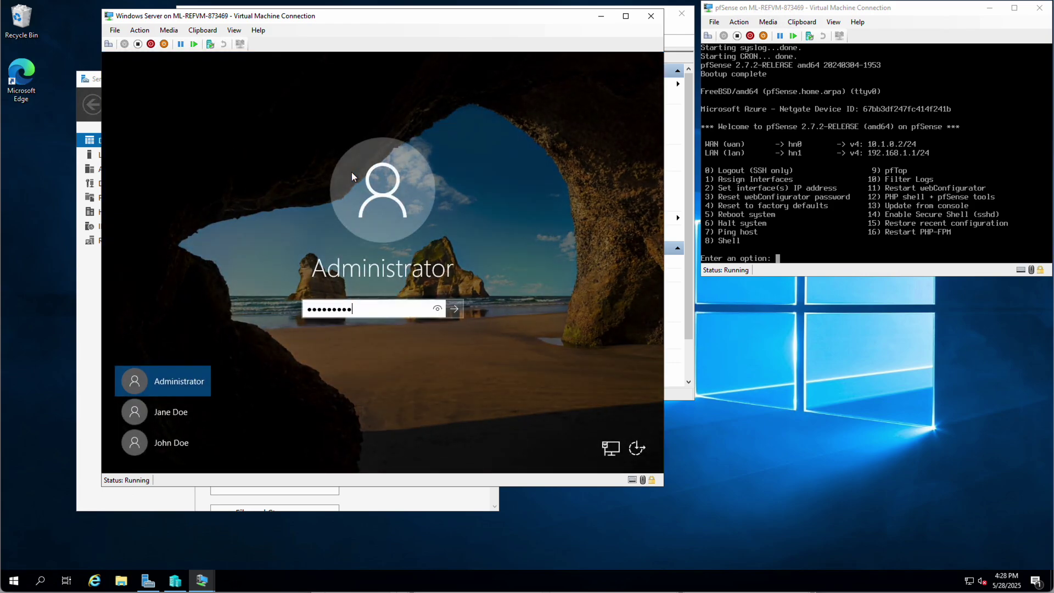
pyautogui.press('Return')
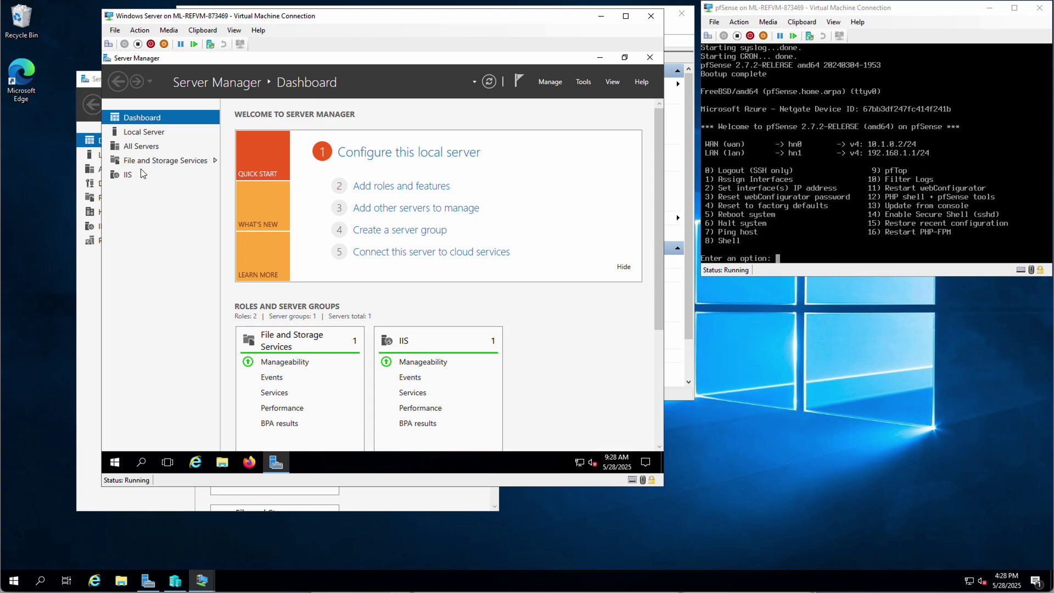
# Install the Windows Server Backup feature through a role-based or feature-based installation on the server from the server pool
pyautogui.click(368, 186)
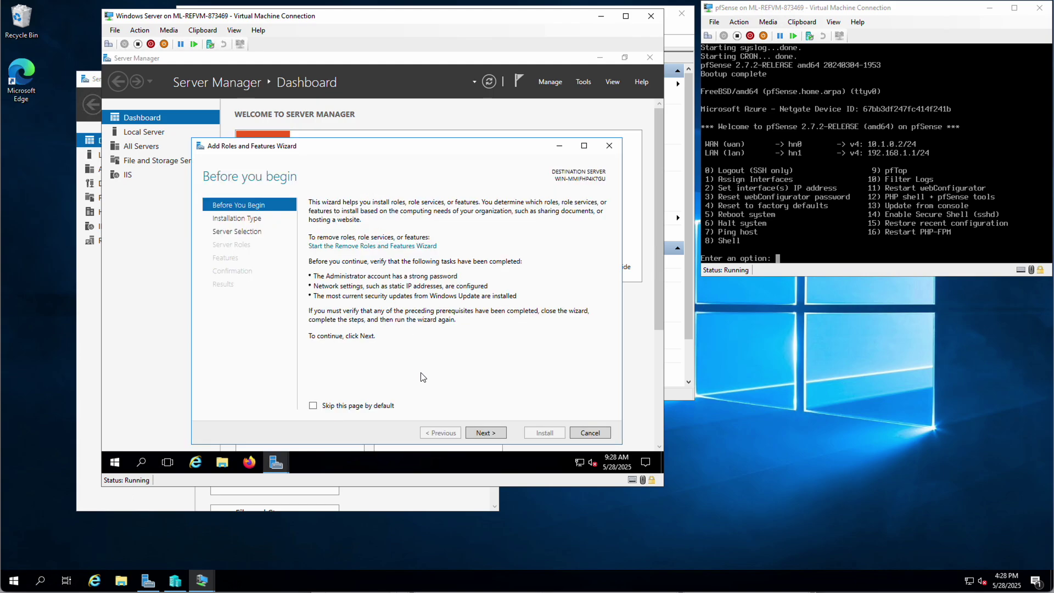
pyautogui.click(487, 432)
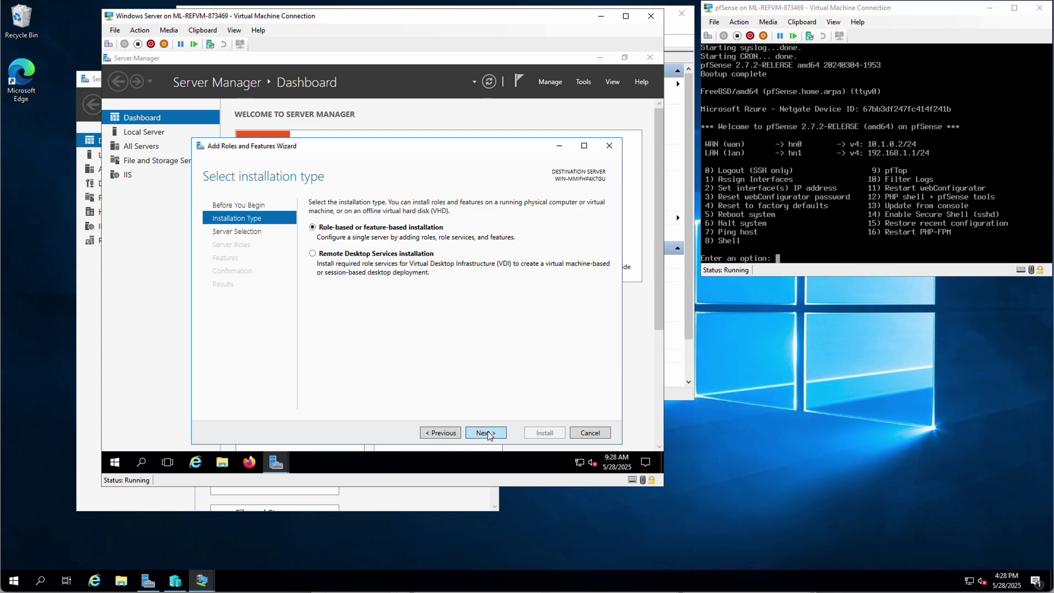
pyautogui.click(489, 434)
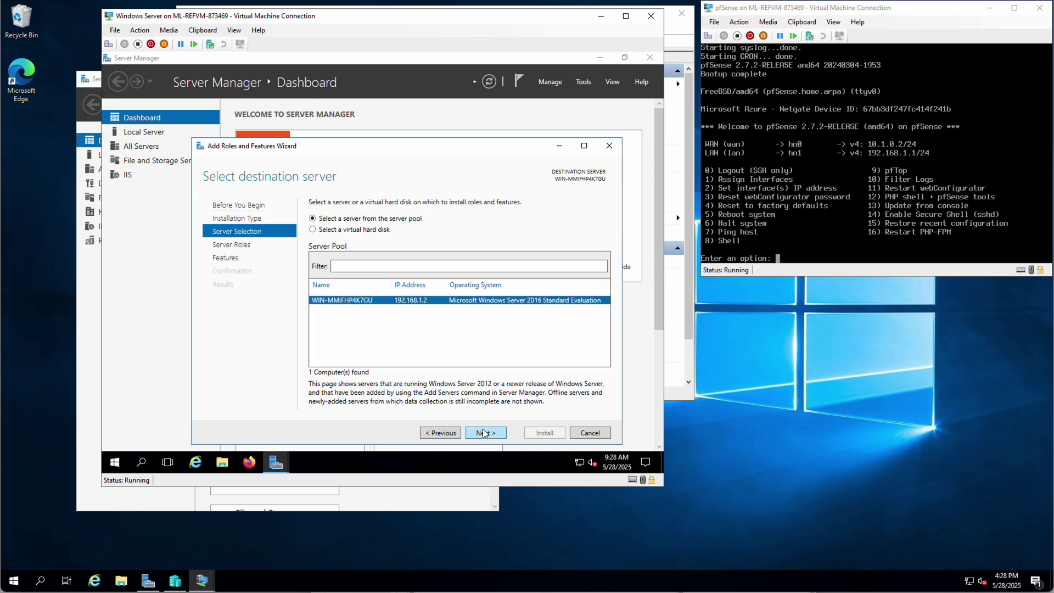
pyautogui.click(484, 433)
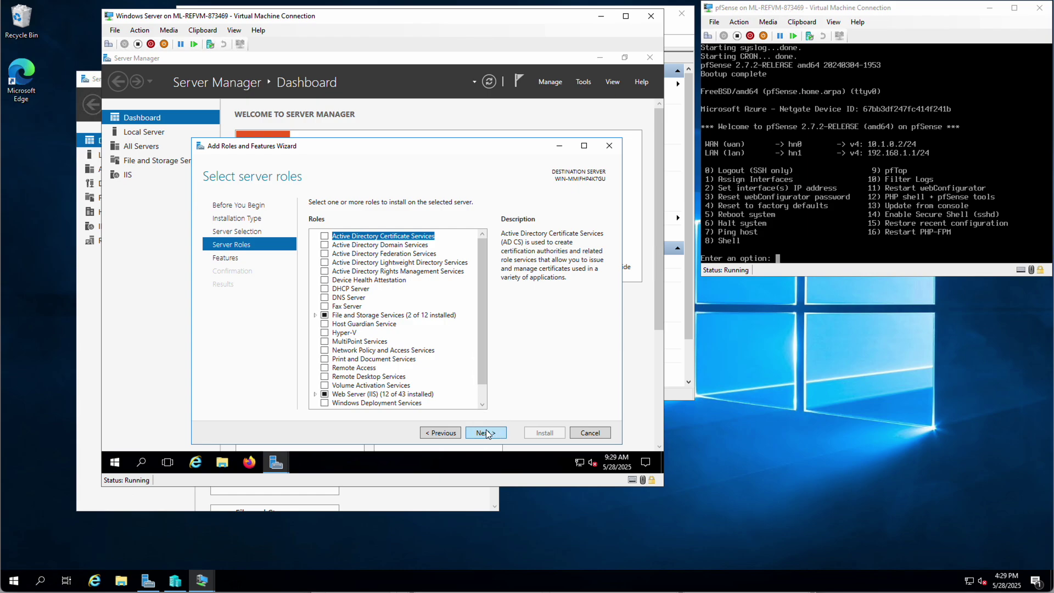
pyautogui.click(486, 432)
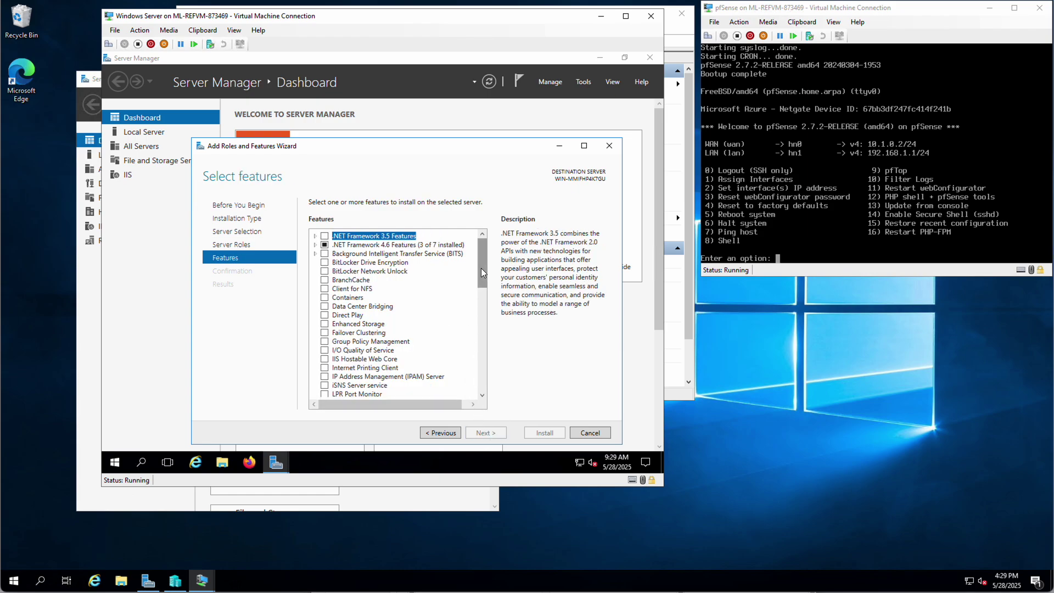
pyautogui.moveTo(483, 272); pyautogui.dragTo(476, 392)
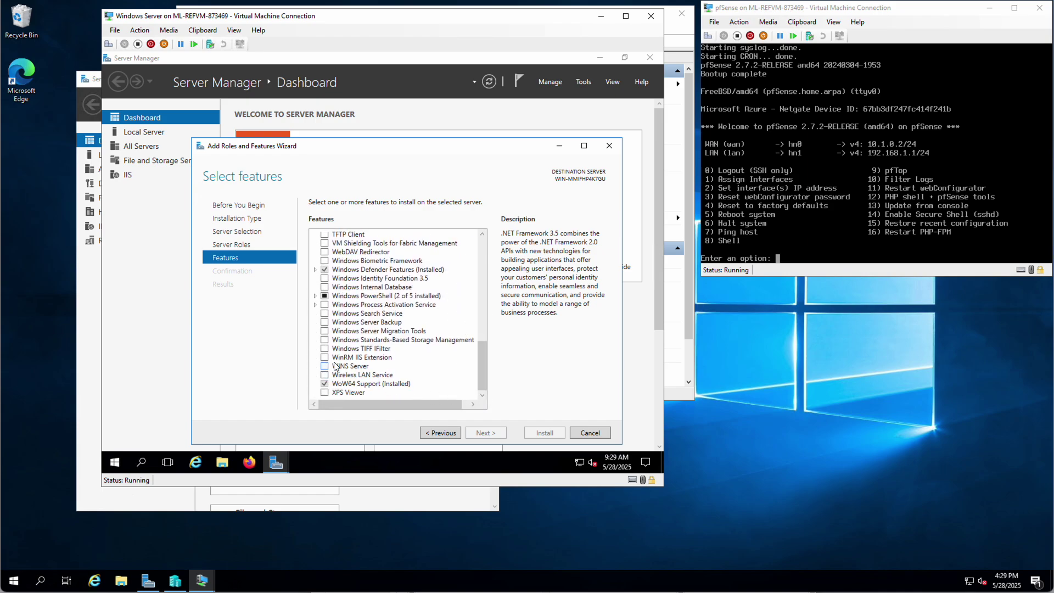
pyautogui.click(324, 323)
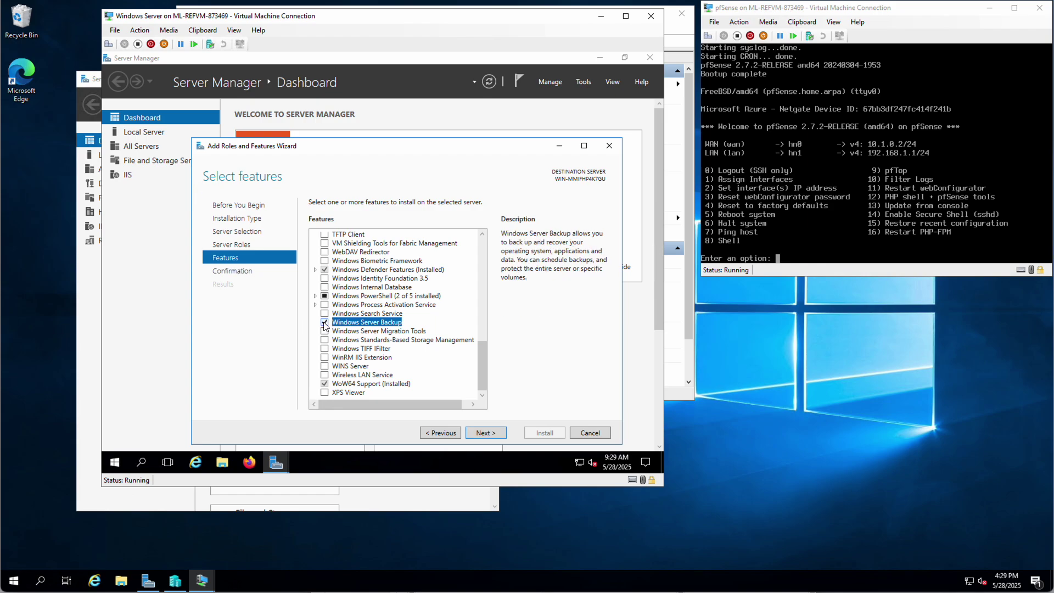
pyautogui.click(487, 433)
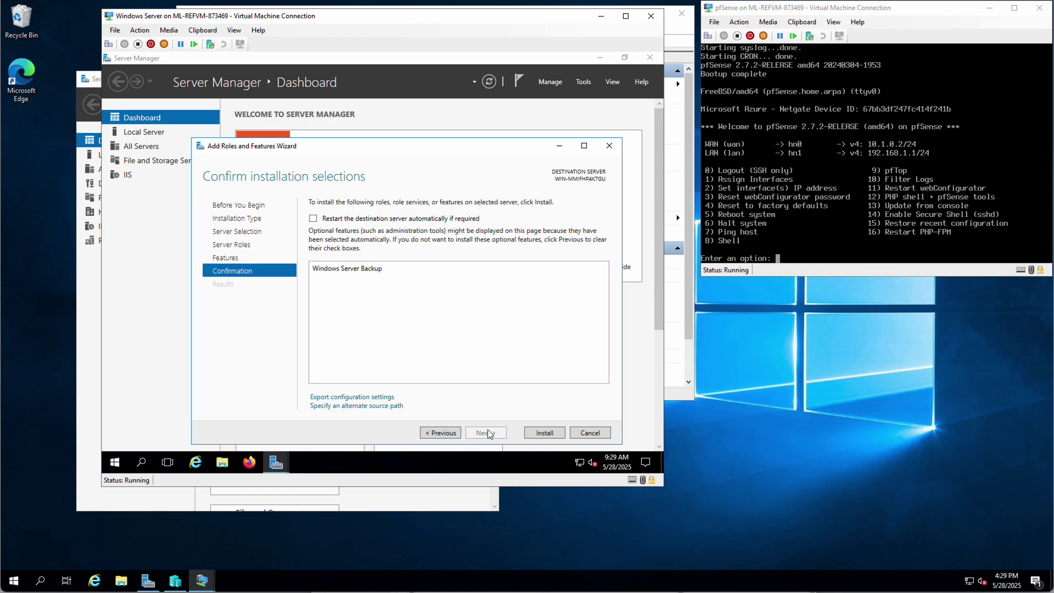
pyautogui.click(546, 433)
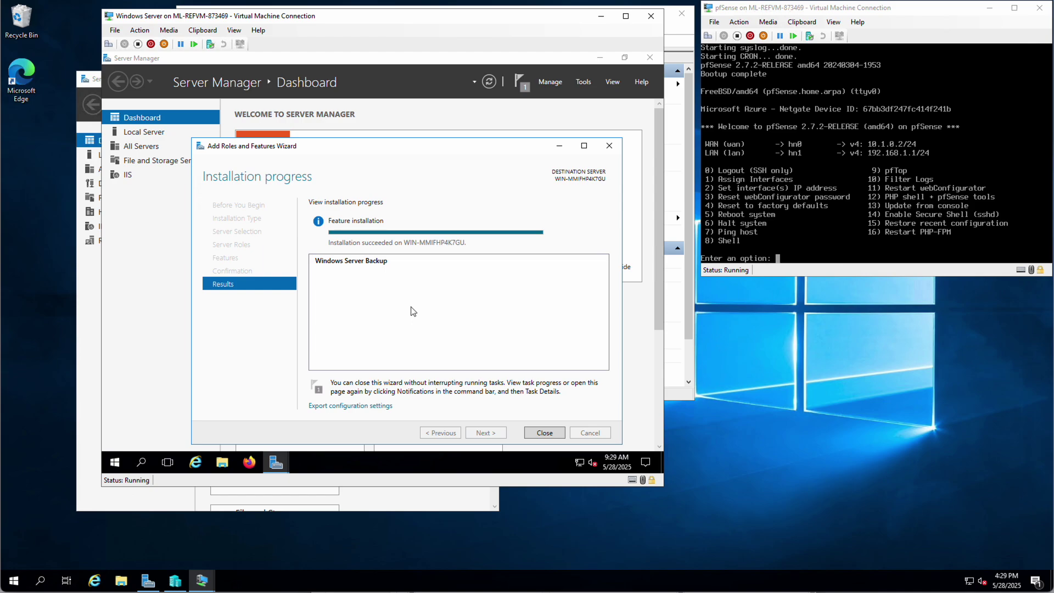
pyautogui.click(545, 433)
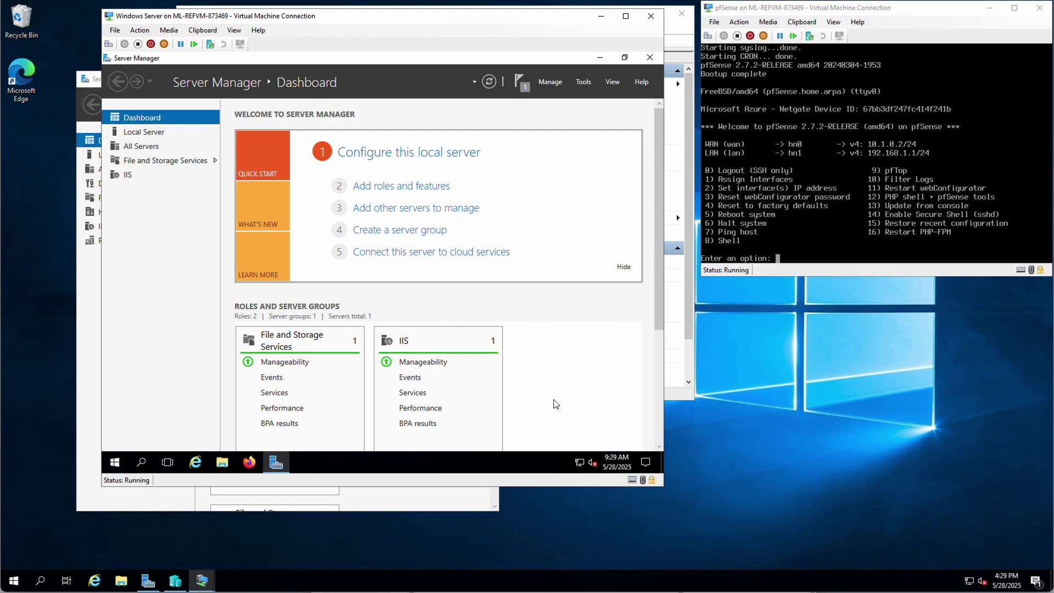
# Open Disk Management in Computer Management and dismiss the Initialize Disk dialog without initializing Disk 1
pyautogui.click(584, 82)
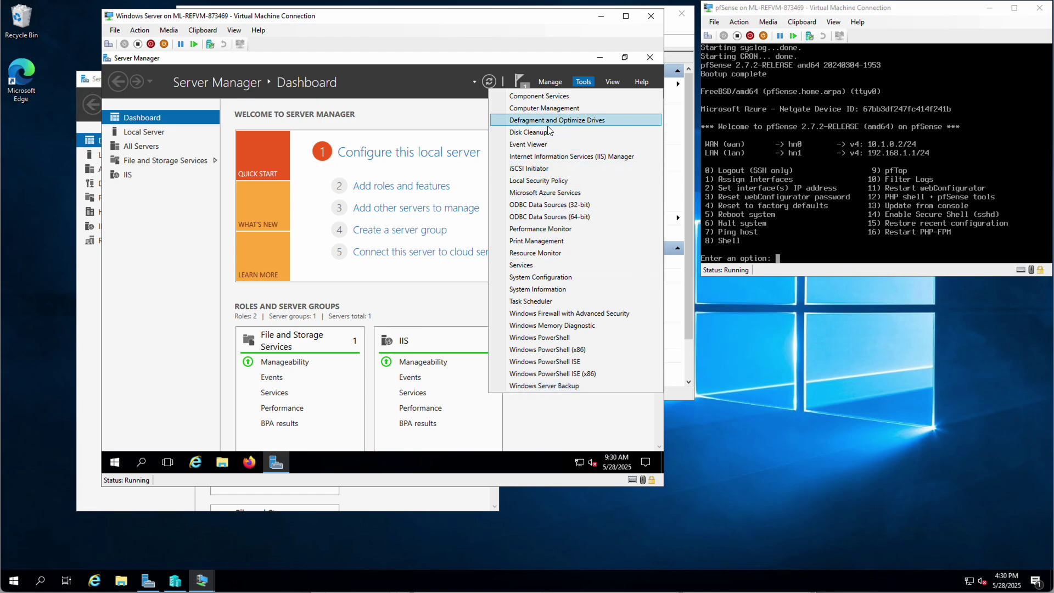
pyautogui.click(524, 109)
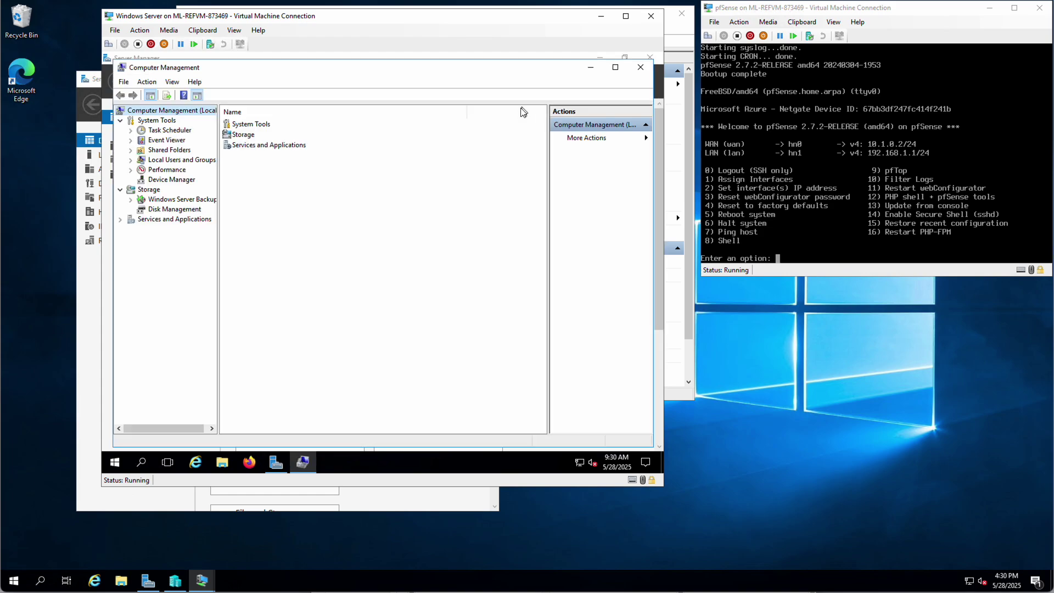
pyautogui.click(160, 214)
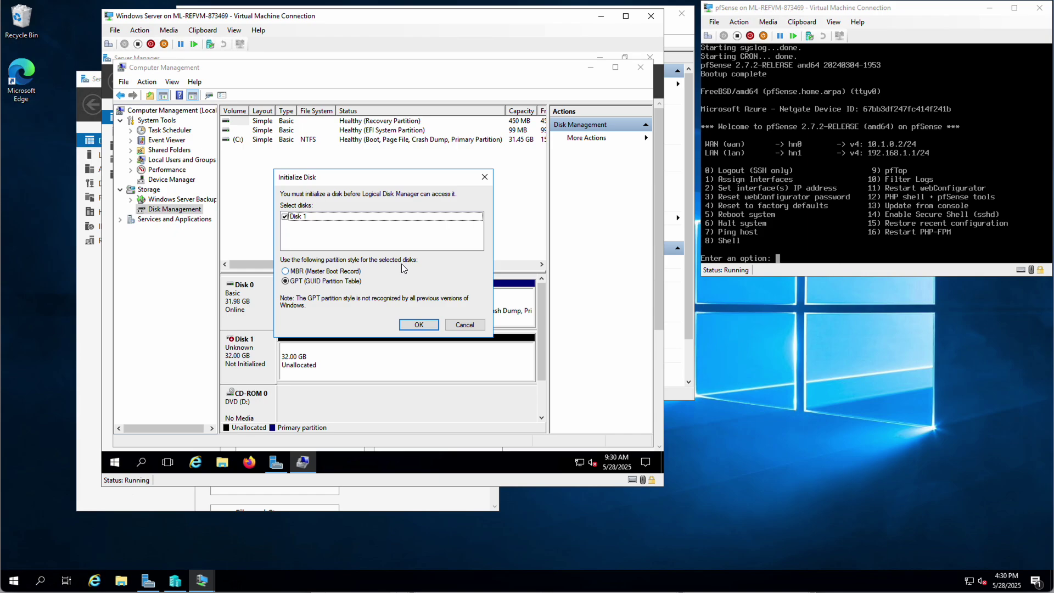
pyautogui.click(466, 325)
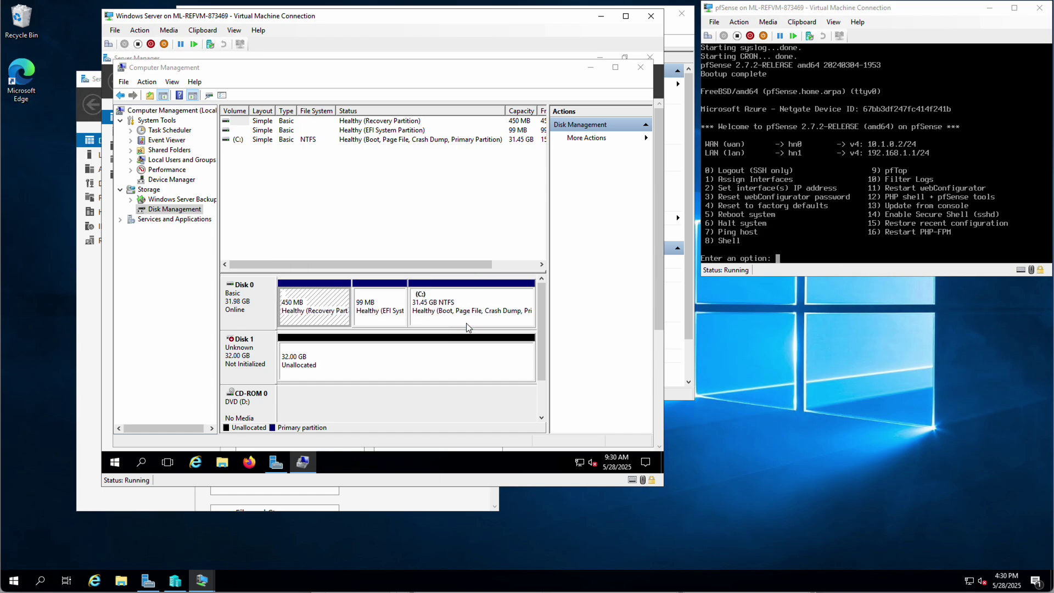
# Take the uninitialized Disk 1 offline and bring it back online
pyautogui.rightClick(240, 364)
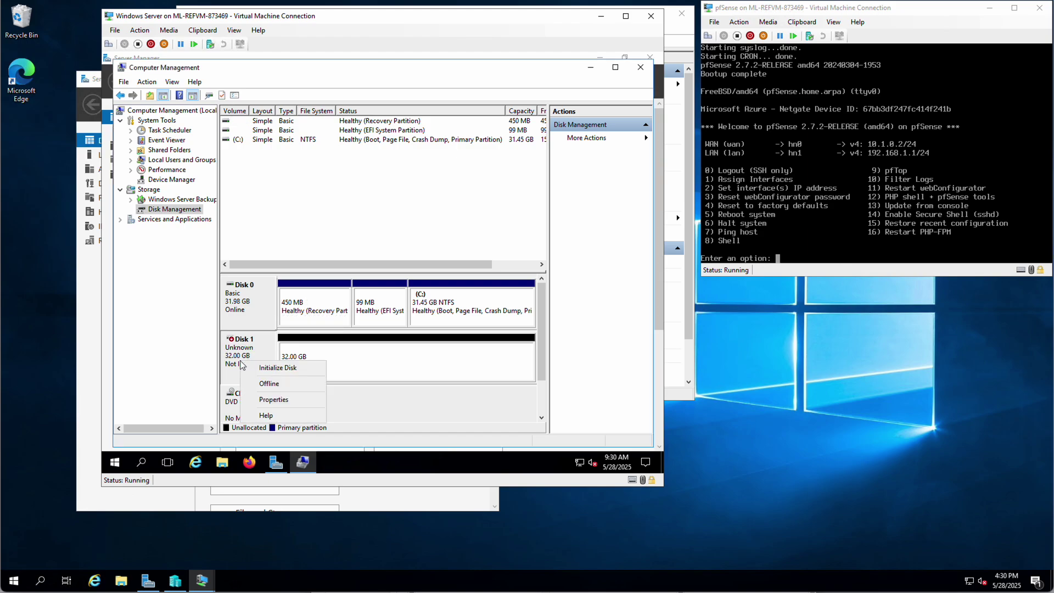
pyautogui.click(271, 383)
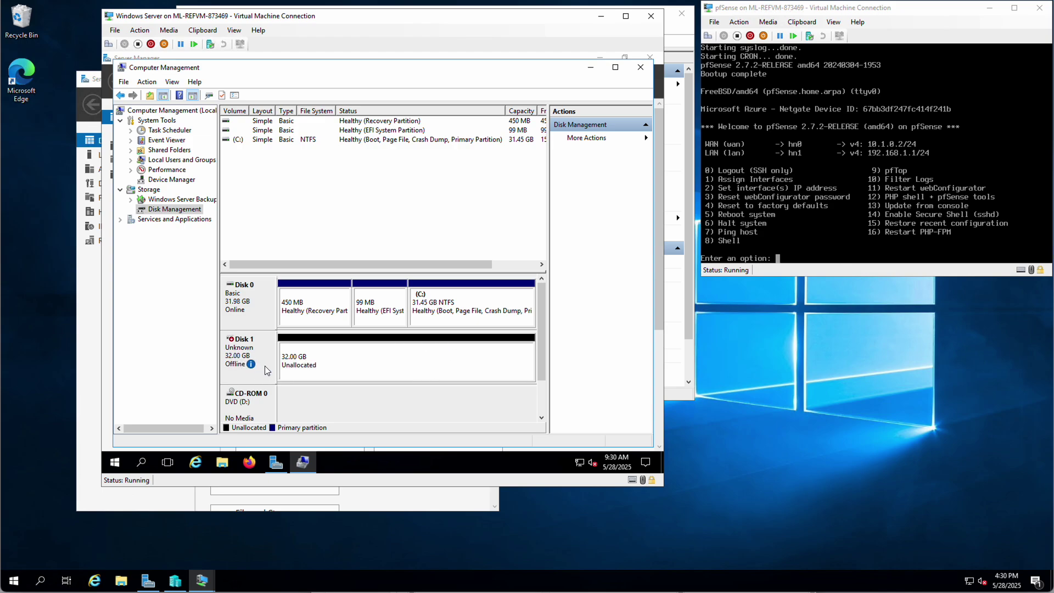
pyautogui.moveTo(246, 371)
pyautogui.rightClick(235, 376)
pyautogui.click(273, 382)
# Initialize Disk 1 with the GPT (GUID Partition Table) partition style
pyautogui.rightClick(241, 367)
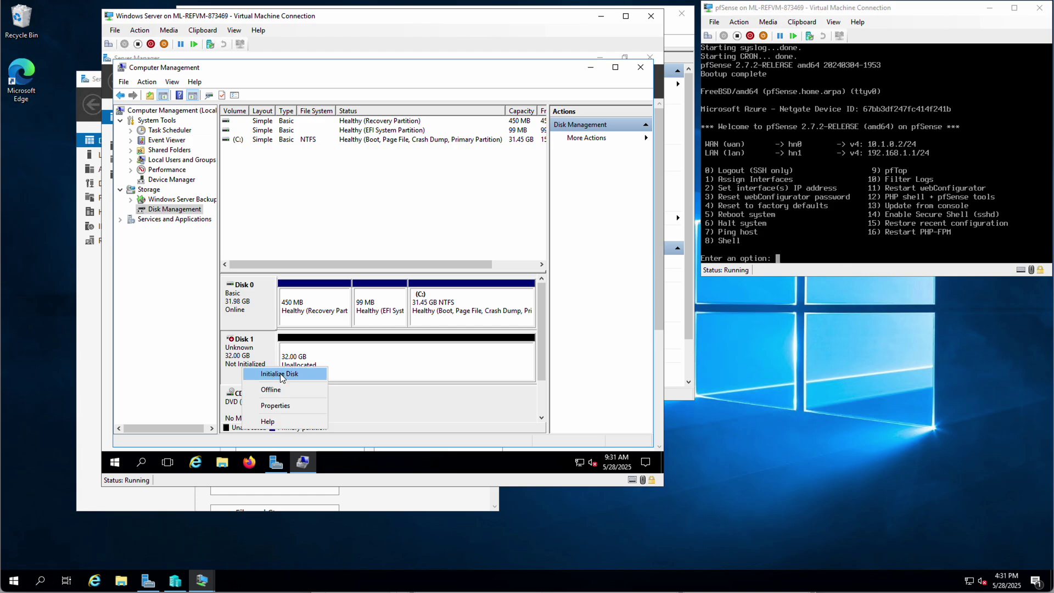
pyautogui.click(281, 378)
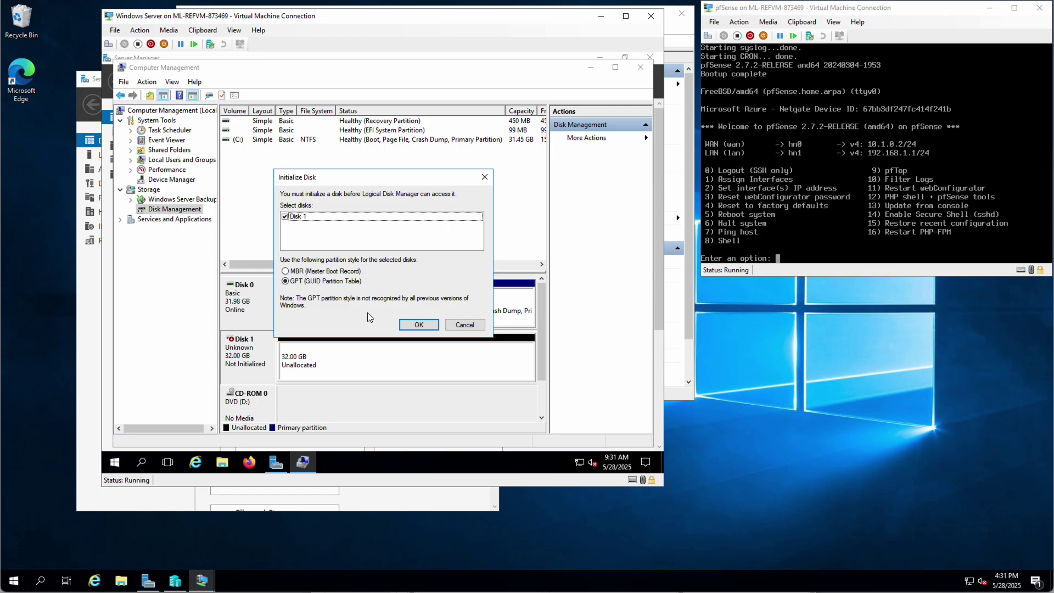
pyautogui.click(420, 325)
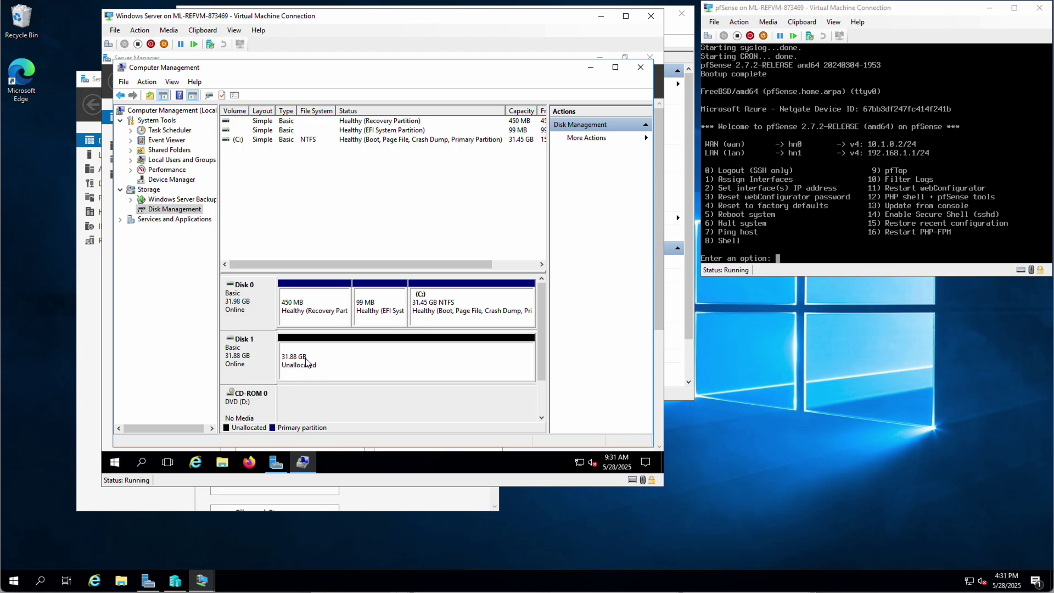
# Set up a new simple volume on Disk 1's unallocated space, using the full 32638 MB and drive letter E
pyautogui.rightClick(352, 360)
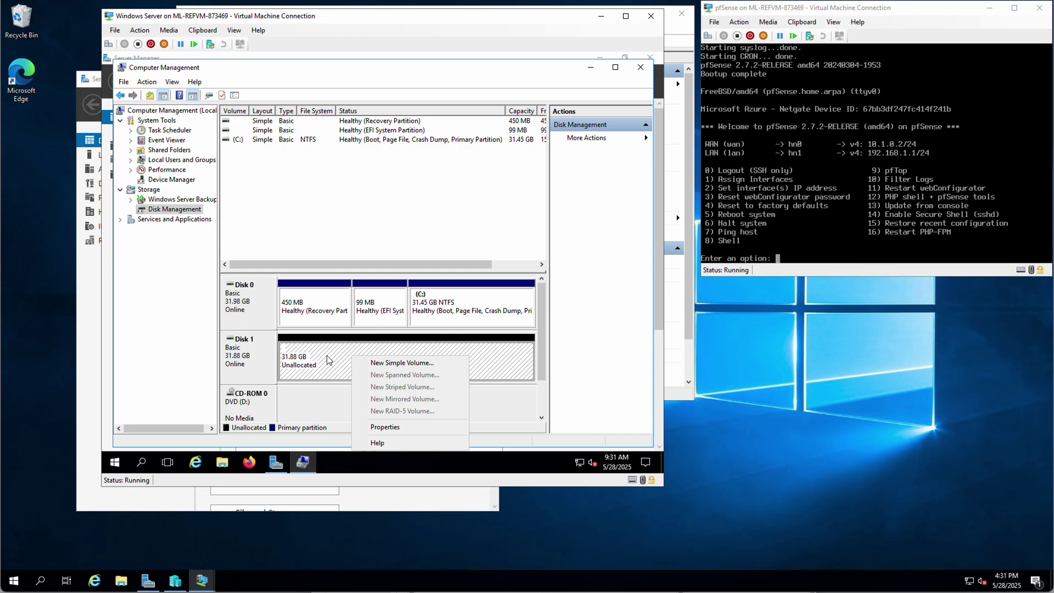
pyautogui.rightClick(331, 355)
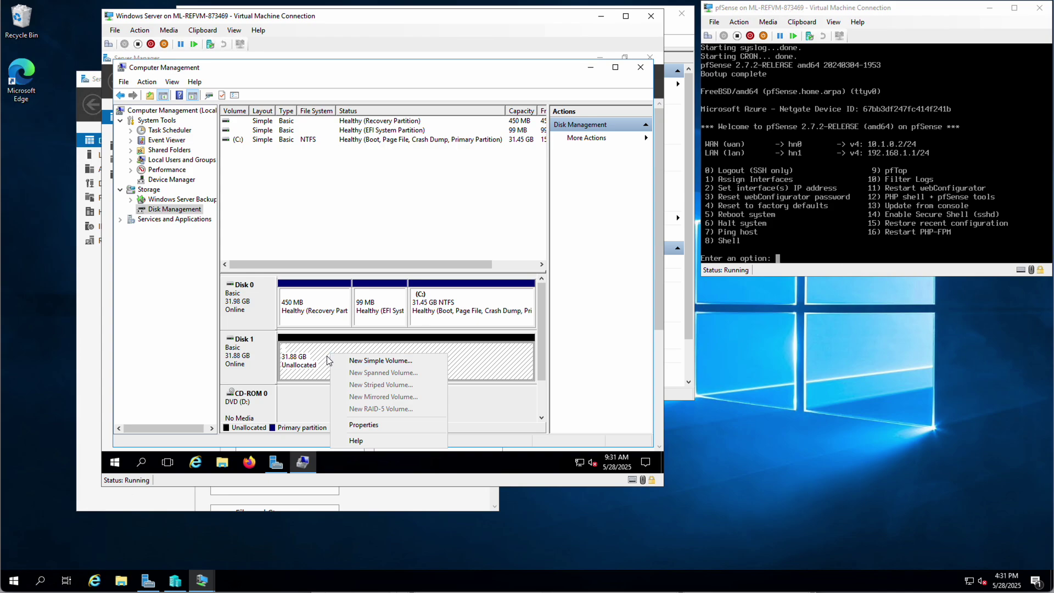
pyautogui.click(385, 360)
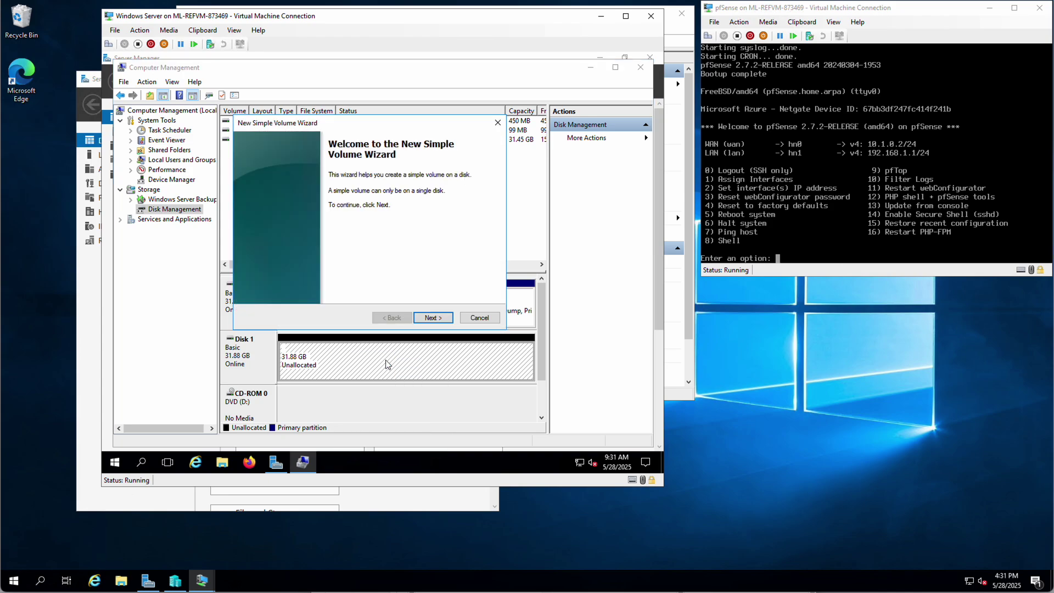
pyautogui.click(434, 316)
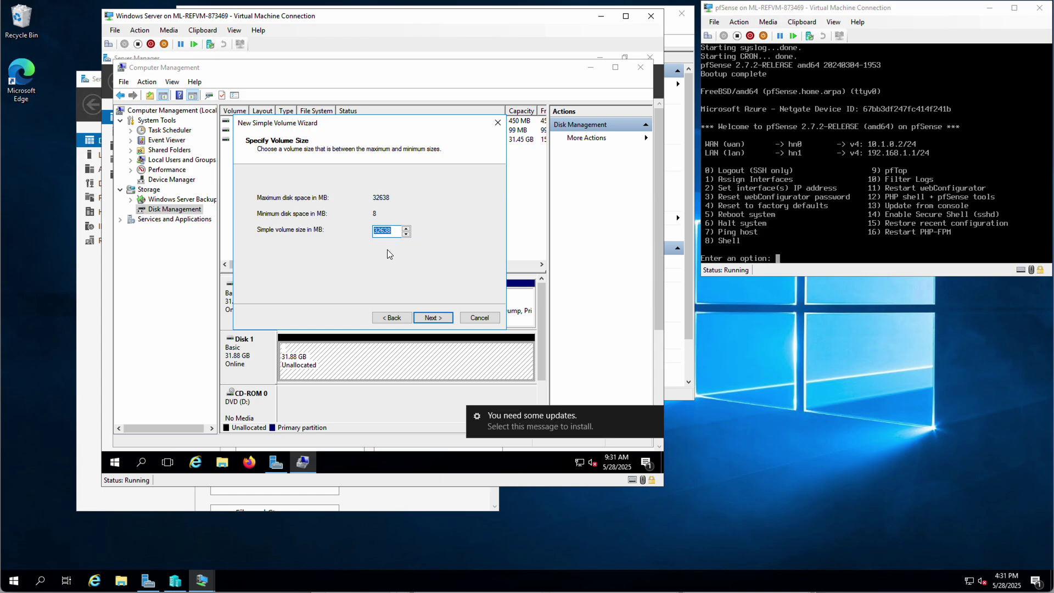
pyautogui.click(433, 318)
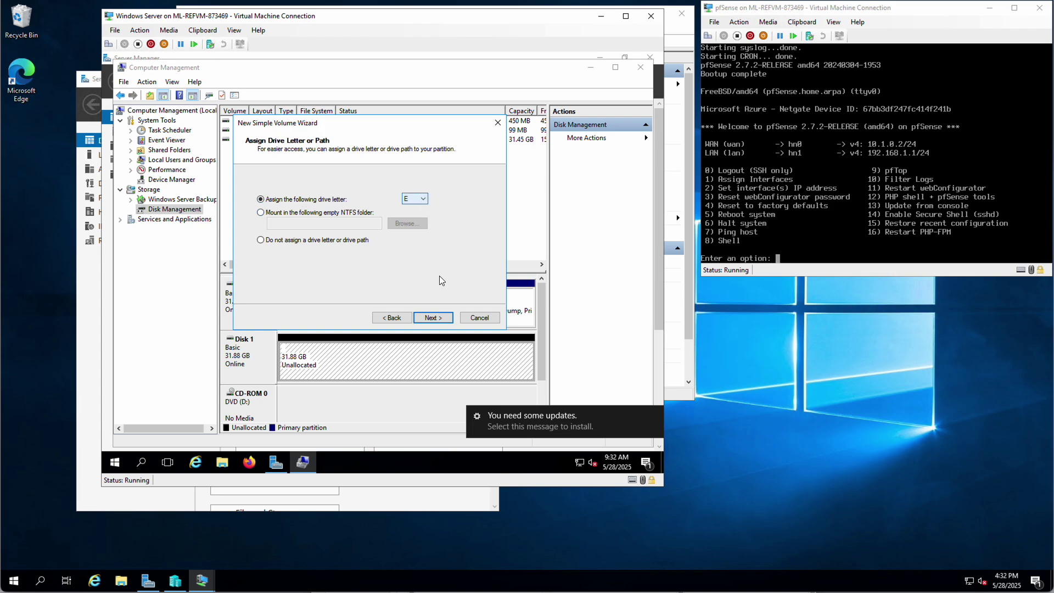
pyautogui.click(435, 316)
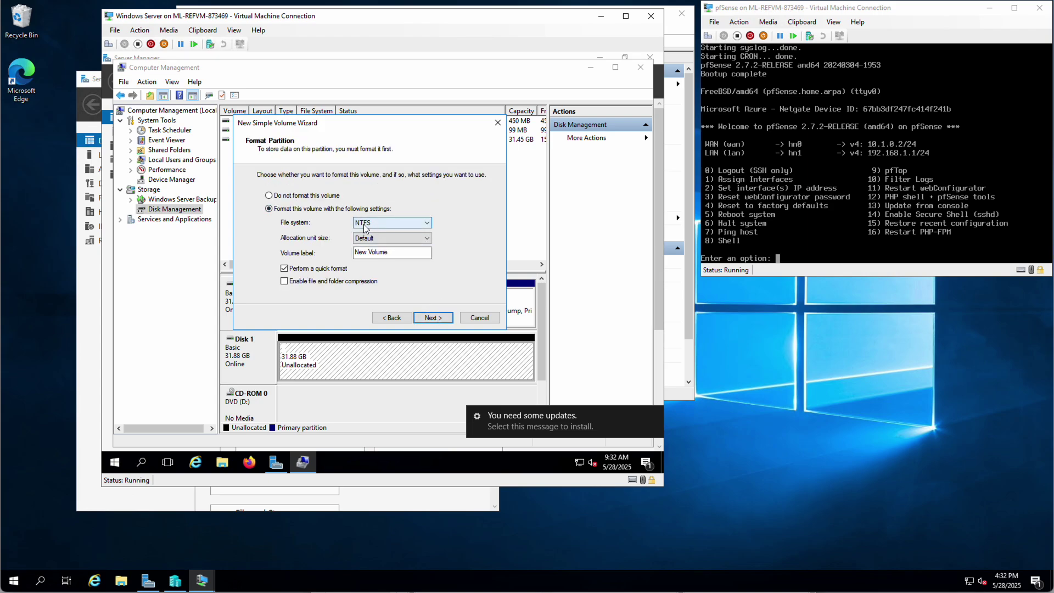
# Quick-format the new volume as NTFS with the label Server Backups, finish creating it, and close Computer Management
pyautogui.click(428, 224)
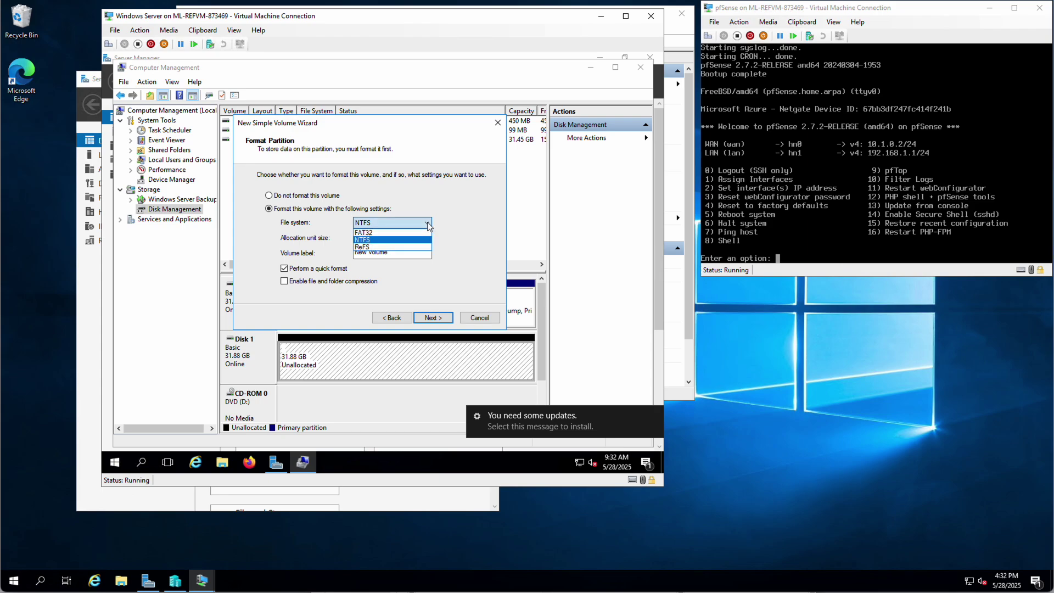
pyautogui.click(460, 241)
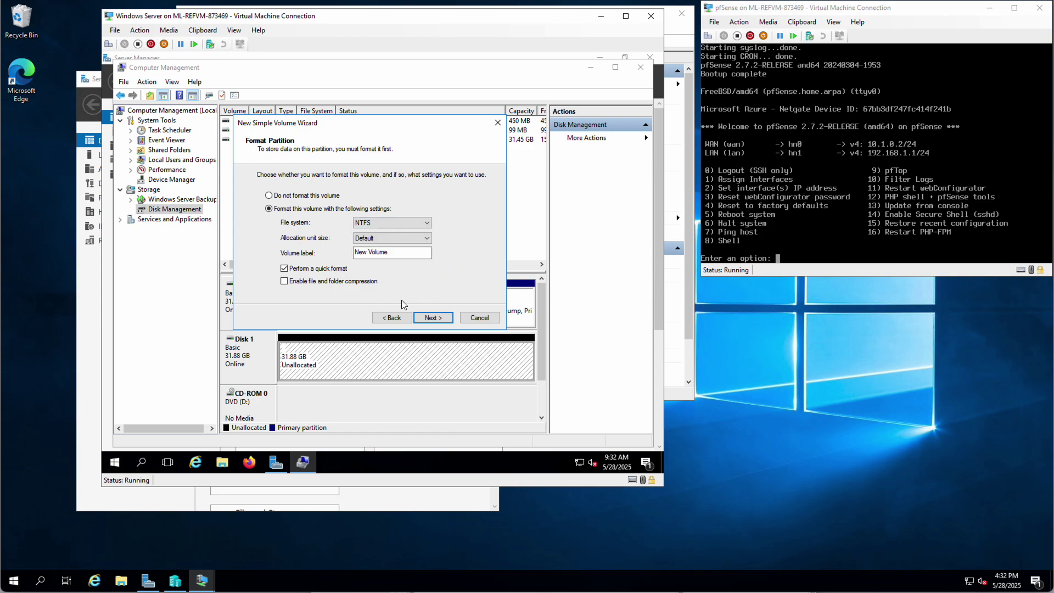
pyautogui.moveTo(387, 252); pyautogui.dragTo(340, 245)
pyautogui.write('Server Backeups')
pyautogui.click(437, 317)
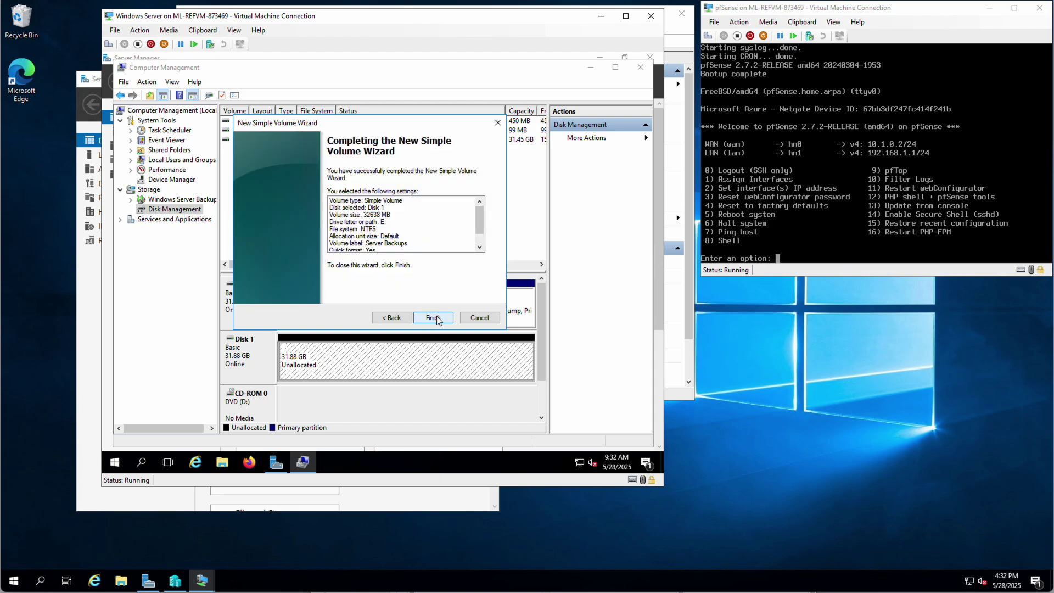
pyautogui.click(436, 318)
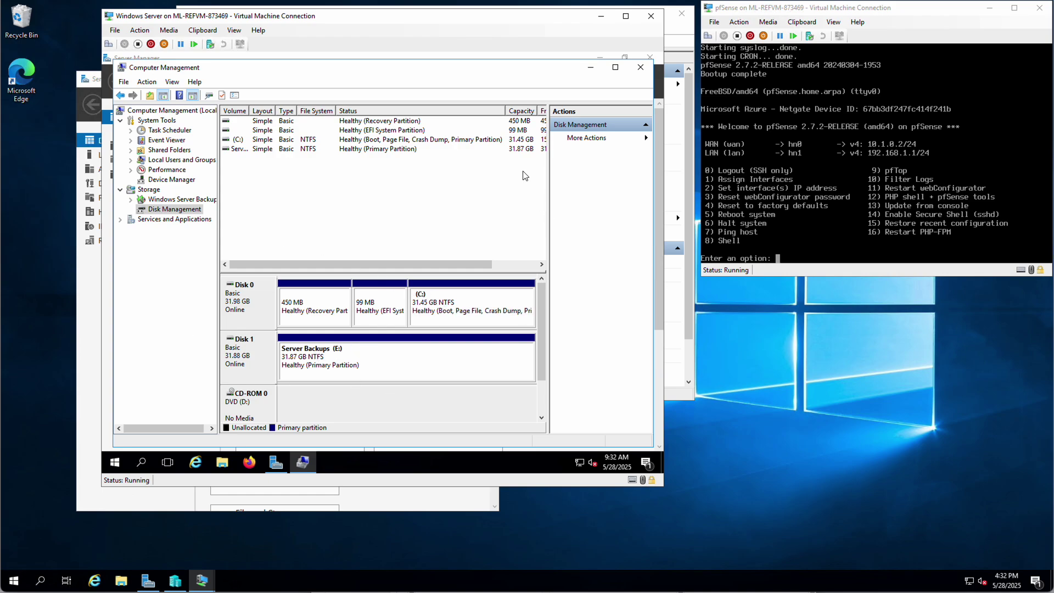
pyautogui.click(641, 69)
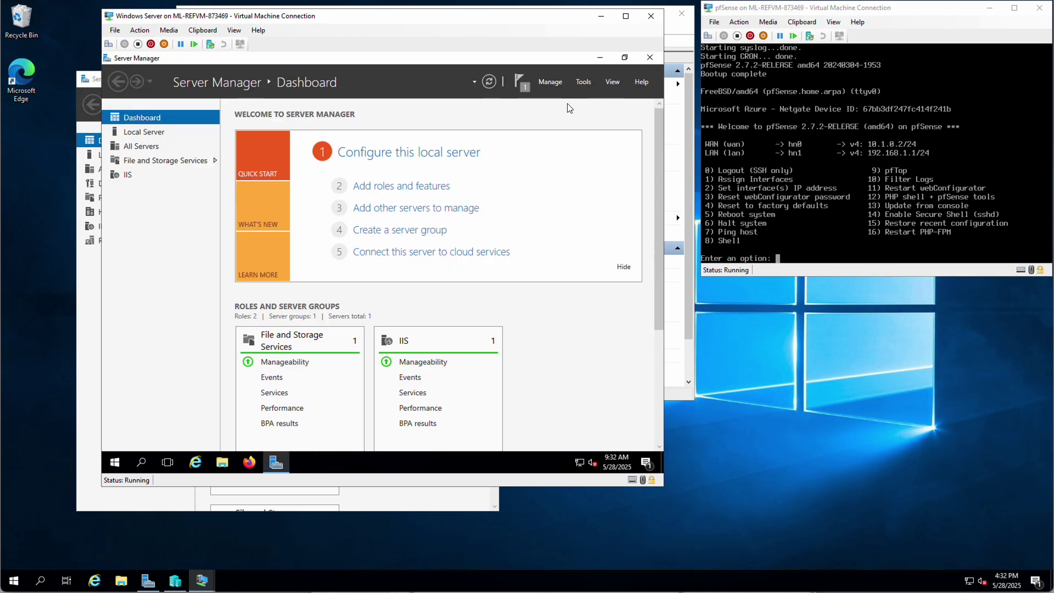
# Open Windows Server Backup and start a new backup schedule with the Full server configuration
pyautogui.click(585, 81)
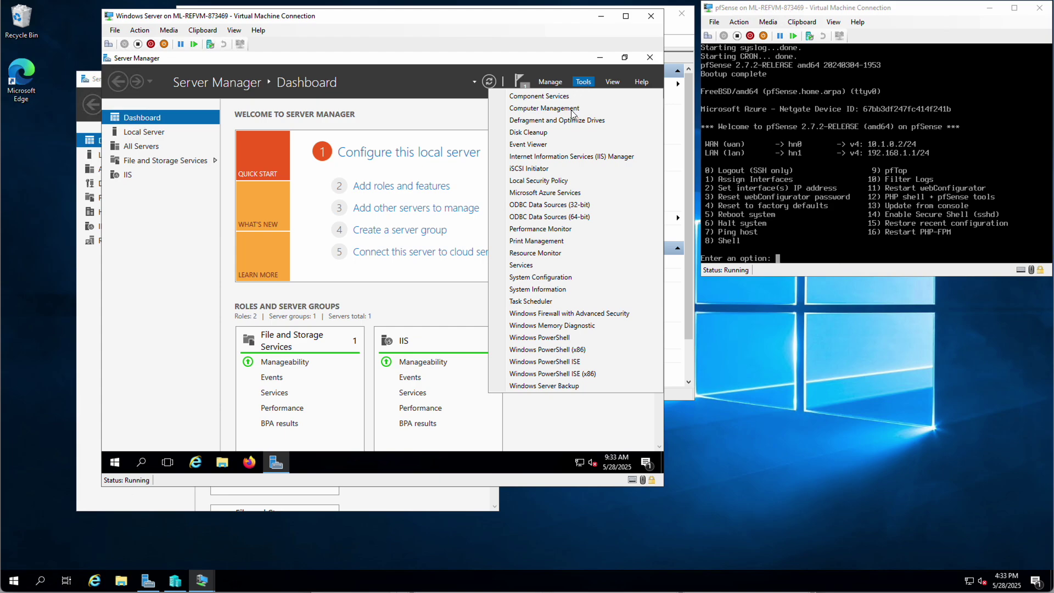
pyautogui.click(555, 386)
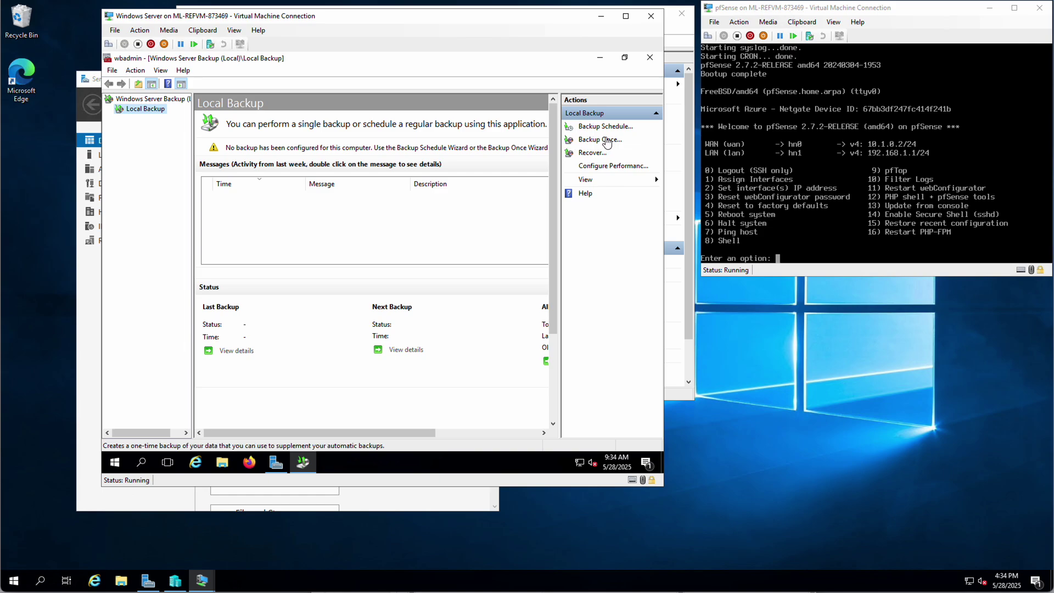
pyautogui.click(591, 128)
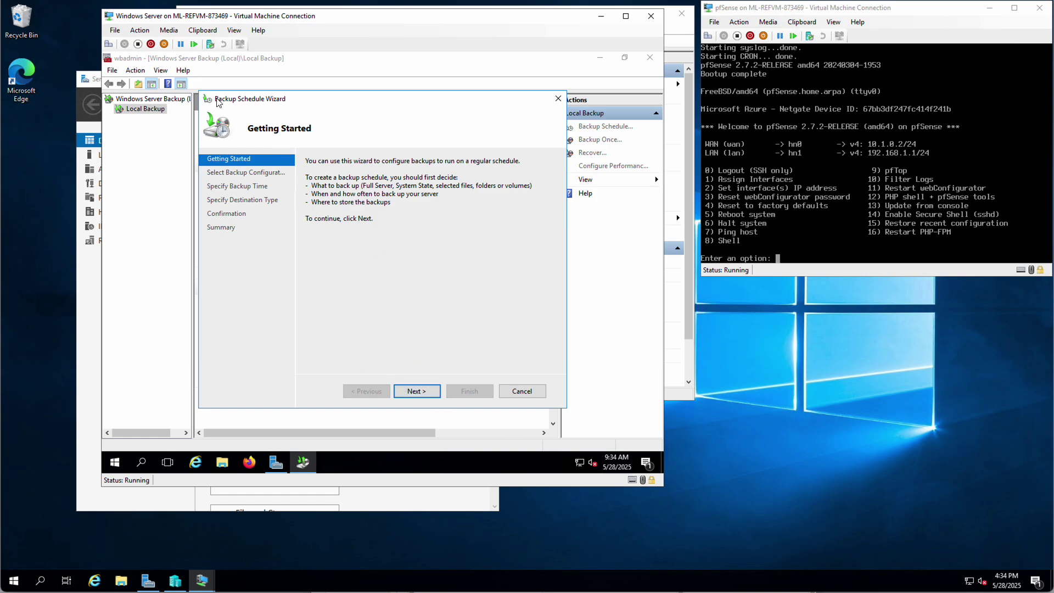
pyautogui.click(424, 393)
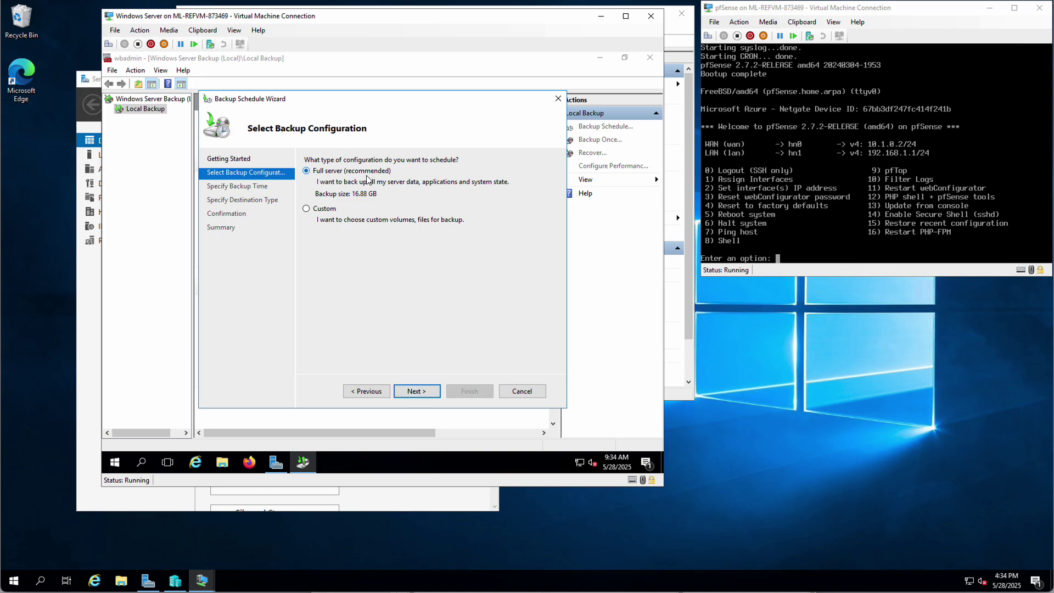
pyautogui.click(424, 393)
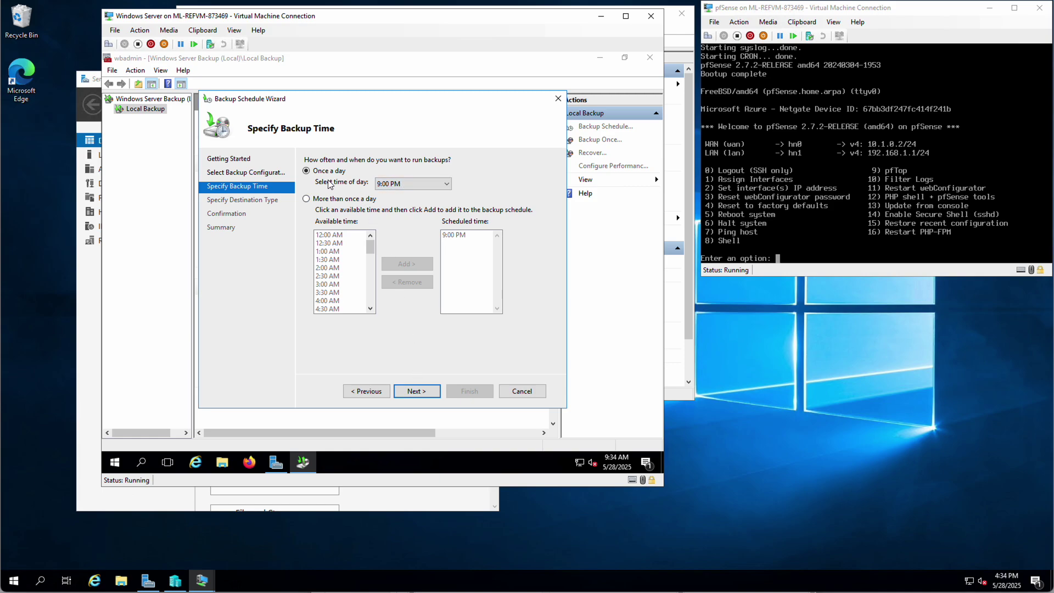
# Schedule the backup to run once a day at 10:00 AM
pyautogui.click(438, 187)
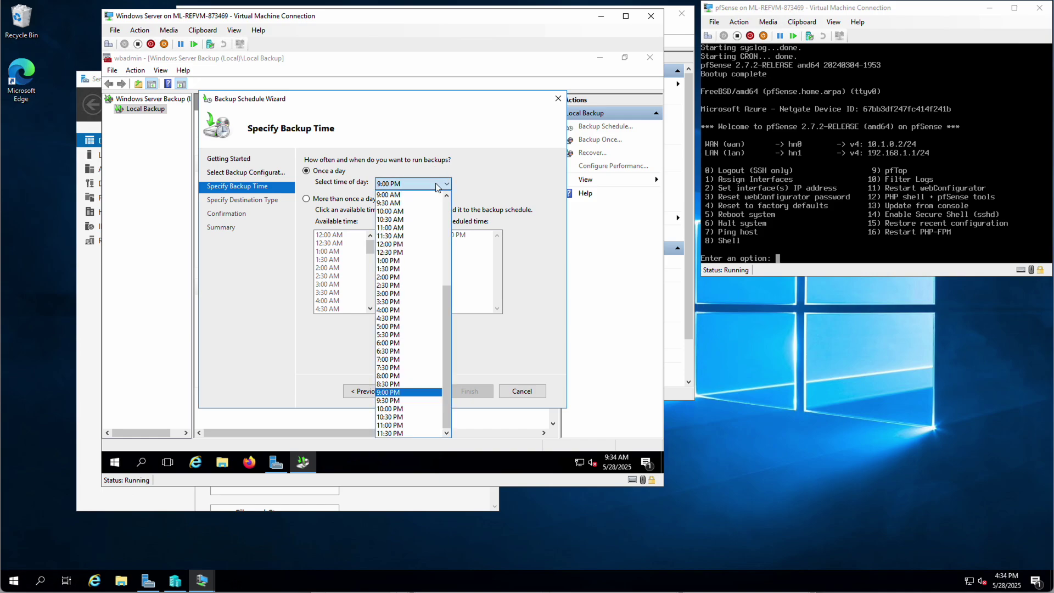
pyautogui.click(393, 212)
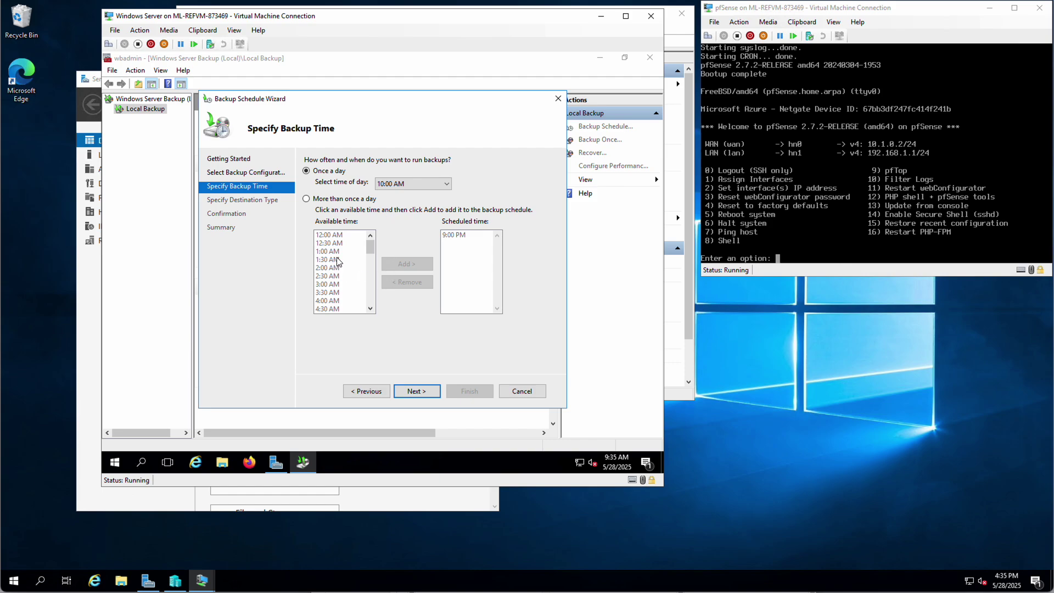
pyautogui.click(397, 186)
pyautogui.click(390, 183)
pyautogui.click(417, 392)
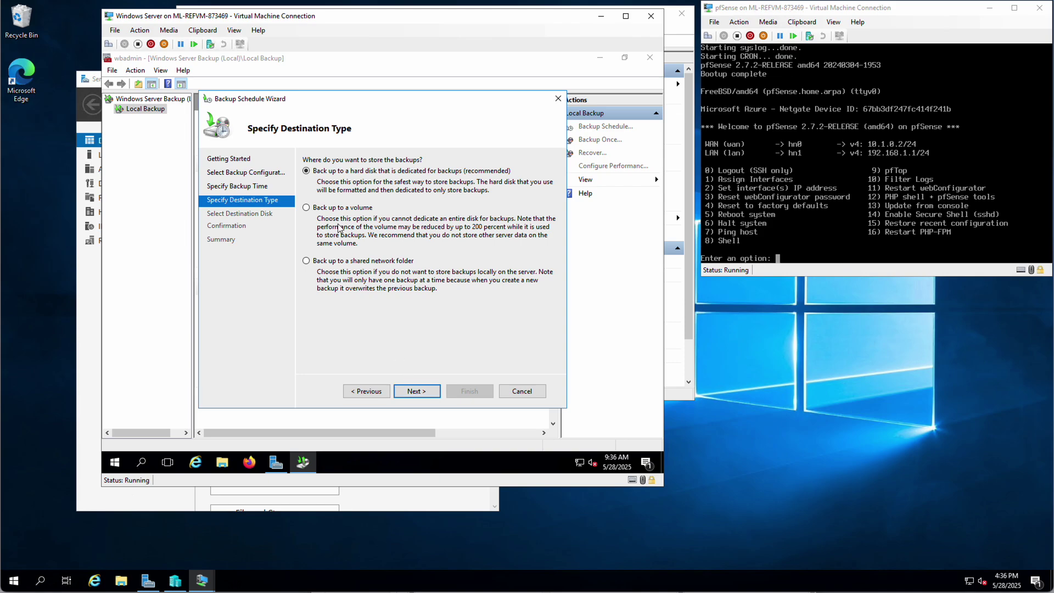
# Store the backups on a dedicated hard disk, adding Disk 1 from all available disks and selecting it as the destination
pyautogui.click(417, 391)
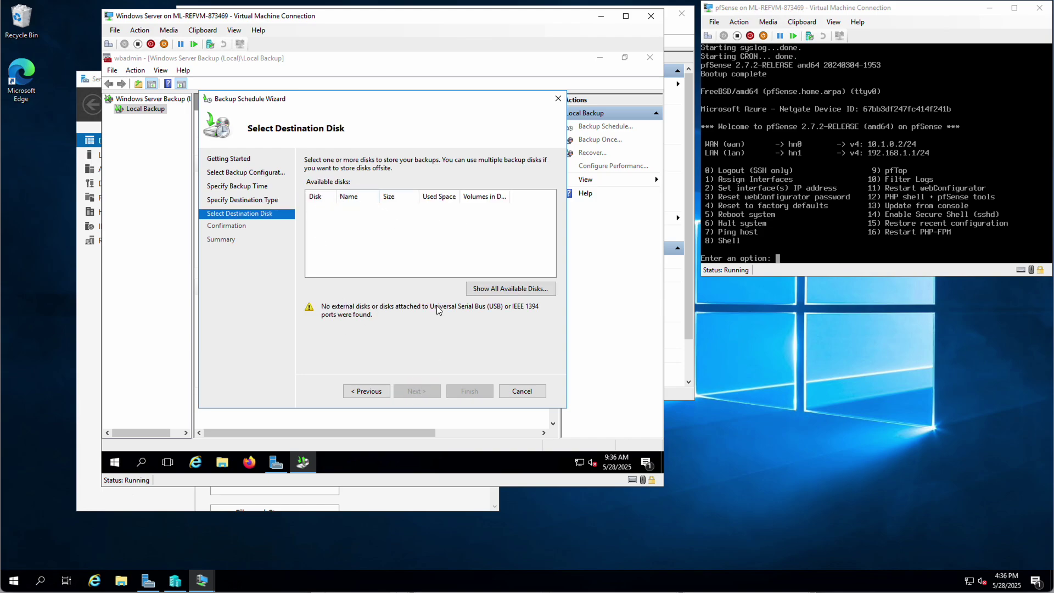
pyautogui.click(517, 291)
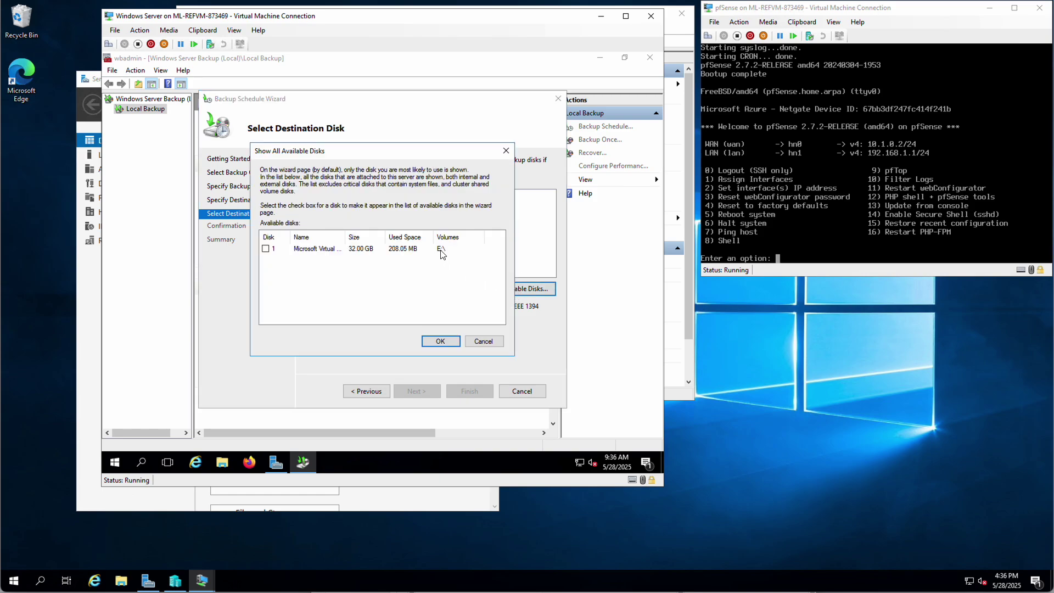
pyautogui.click(266, 250)
pyautogui.click(441, 341)
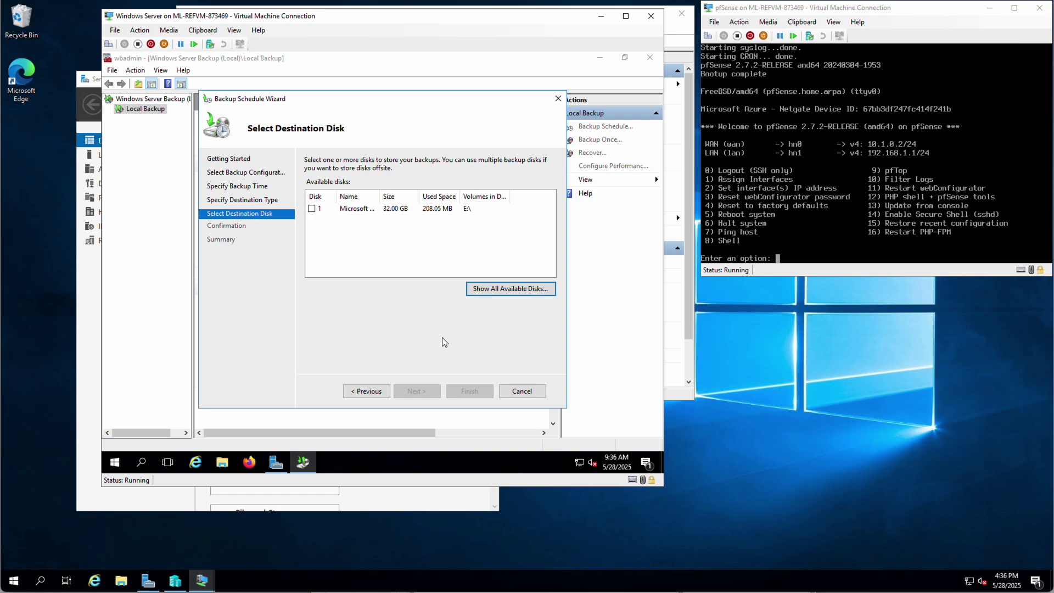
pyautogui.click(311, 209)
# Exclude the Server Backups (E:) volume from the backup, accept reformatting Disk 1, and finish creating the backup schedule
pyautogui.click(417, 392)
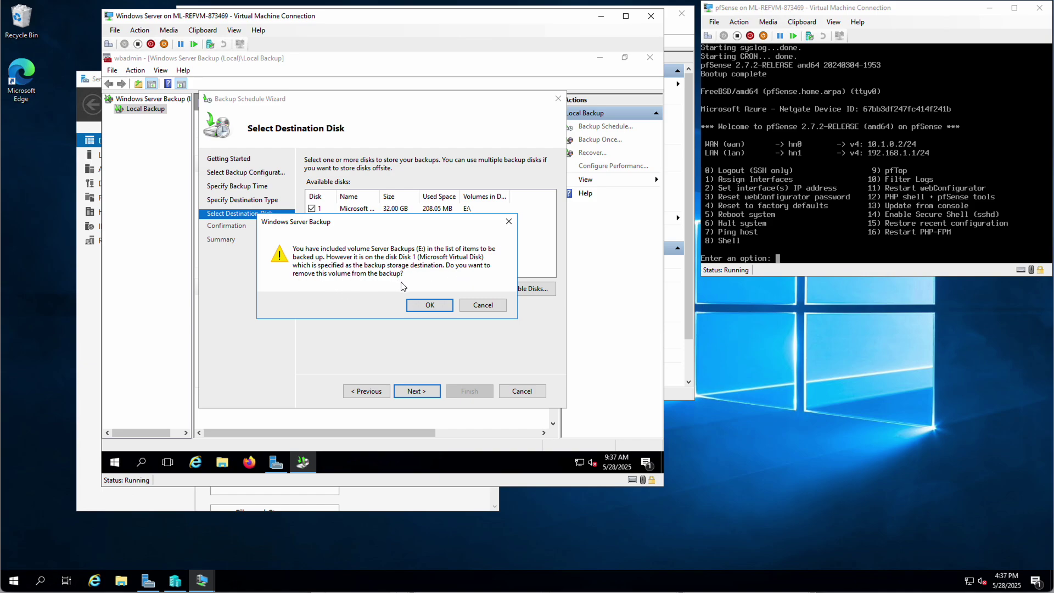
pyautogui.click(429, 305)
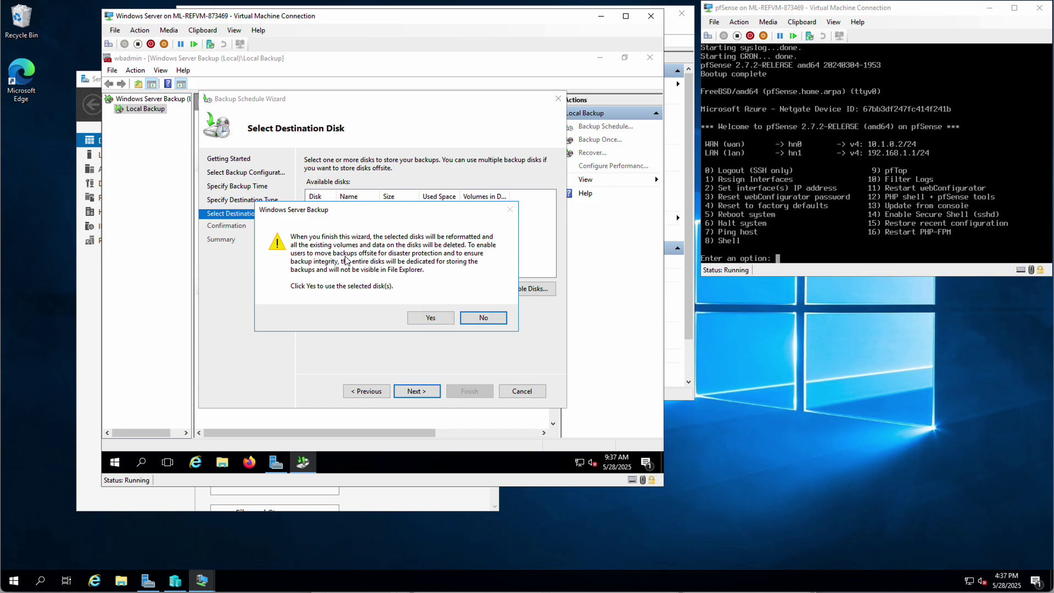
pyautogui.click(431, 318)
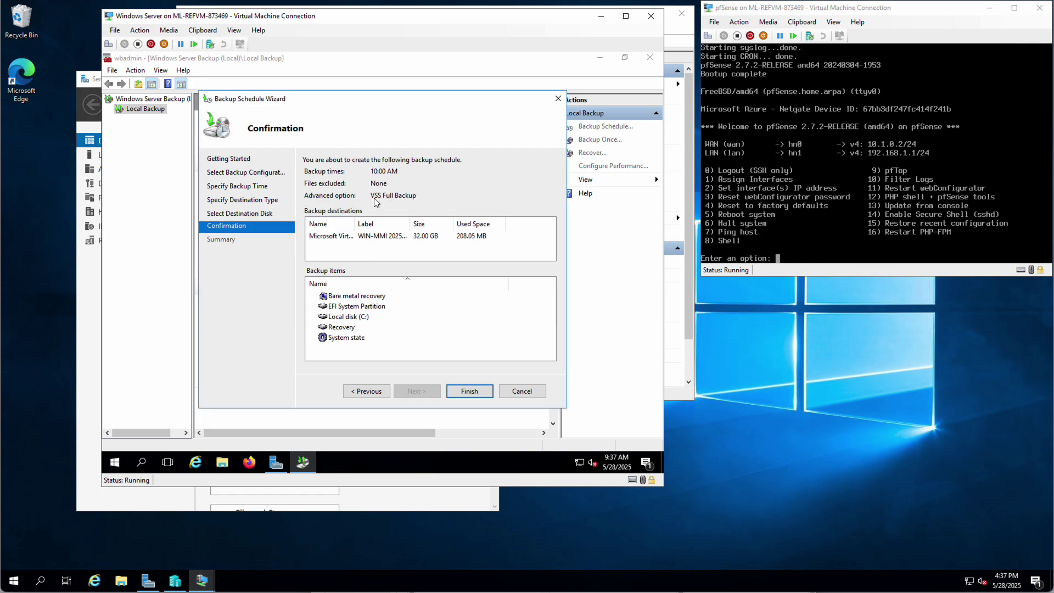
pyautogui.click(468, 391)
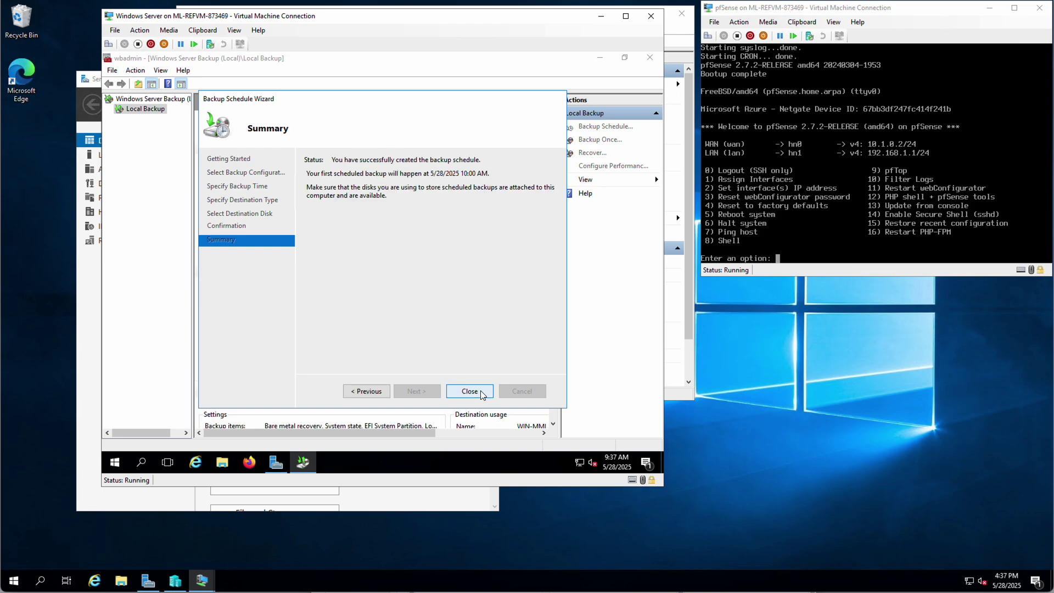
pyautogui.click(469, 391)
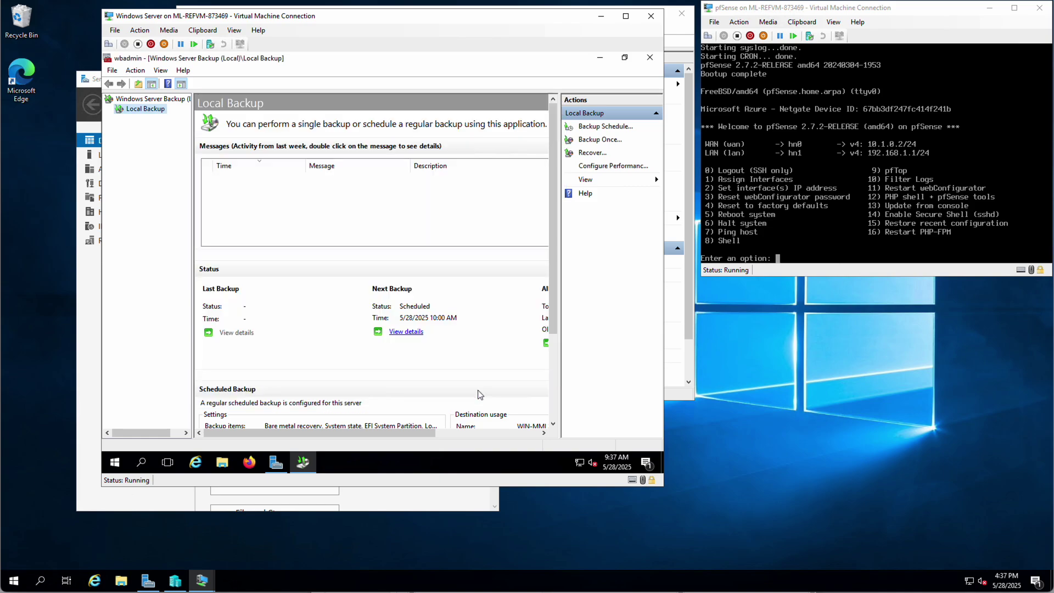
# Run a one-time backup with the scheduled backup options and close the wizard, leaving the backup running in the background
pyautogui.click(586, 145)
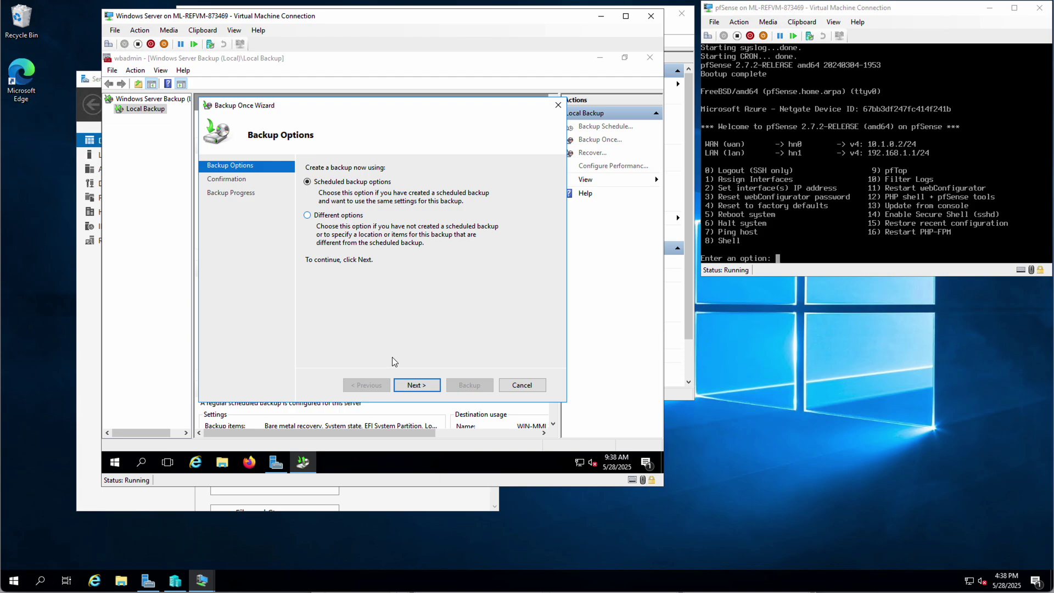
pyautogui.click(417, 385)
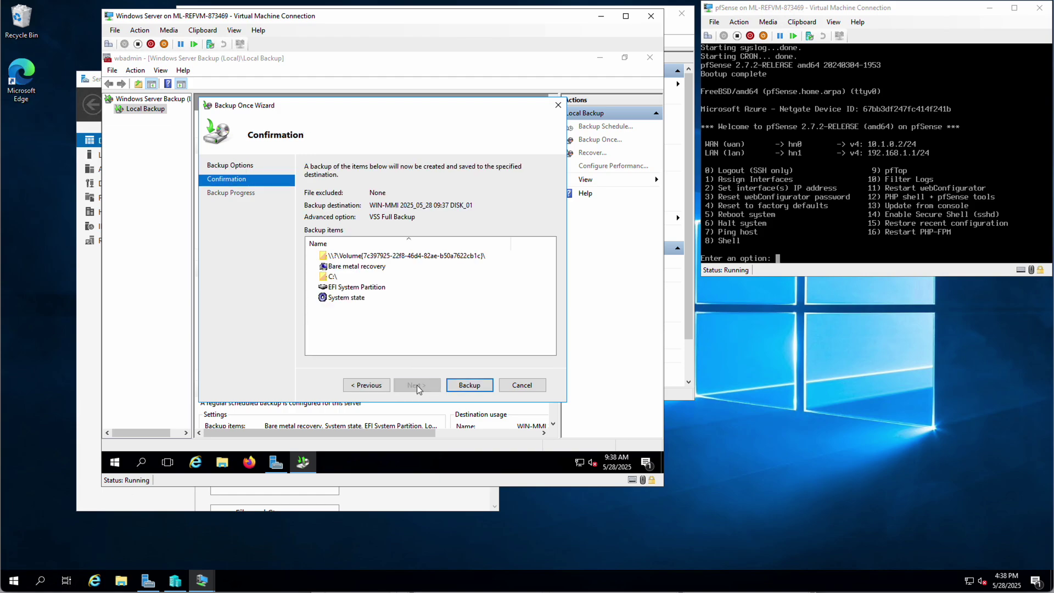
pyautogui.click(472, 387)
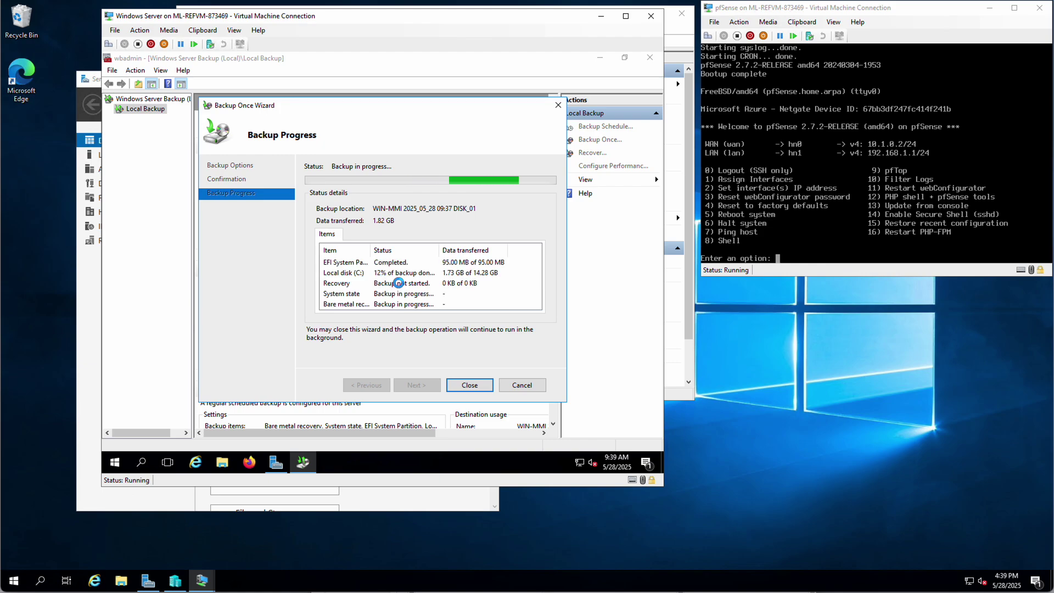
pyautogui.click(472, 385)
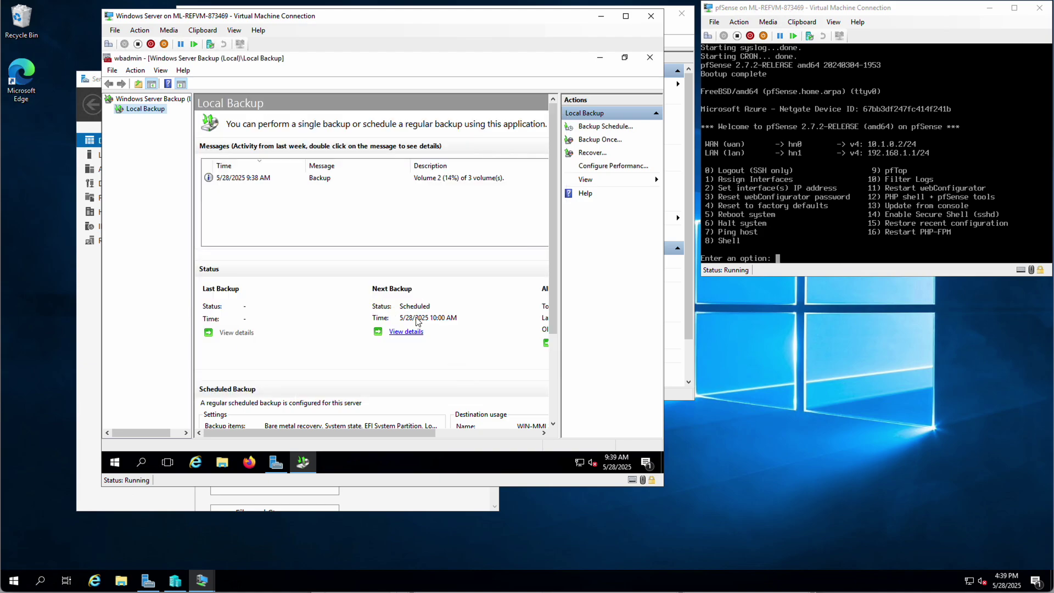